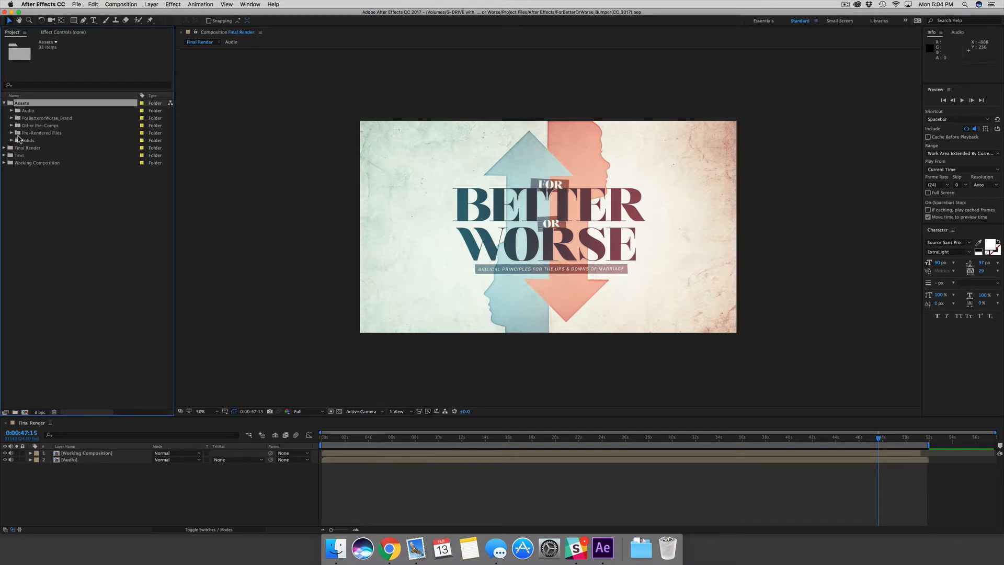
- Collapse the Assets folder and inspect the Working Composition and Audio layers of the Final Render composition
click(4, 103)
click(10, 111)
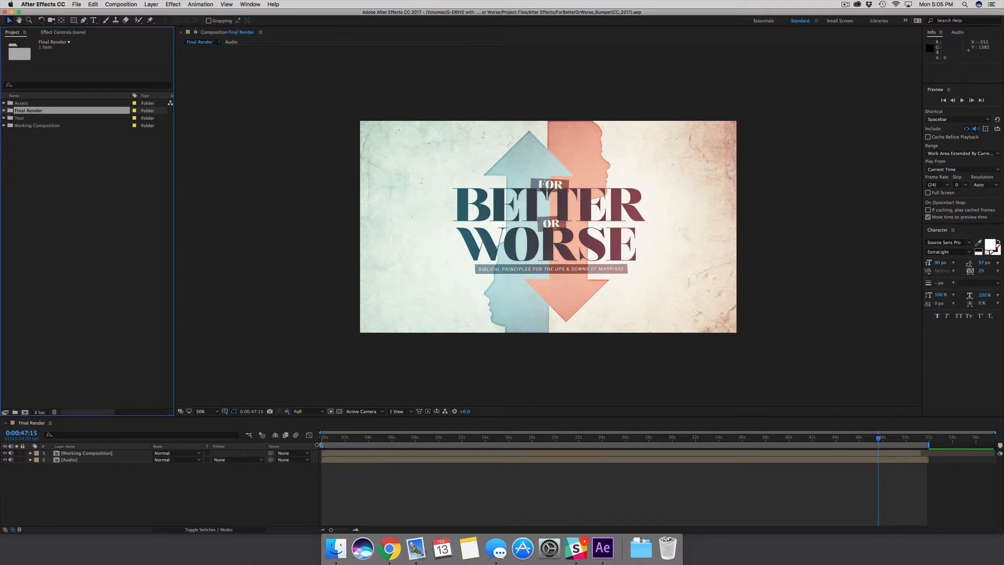
click(98, 454)
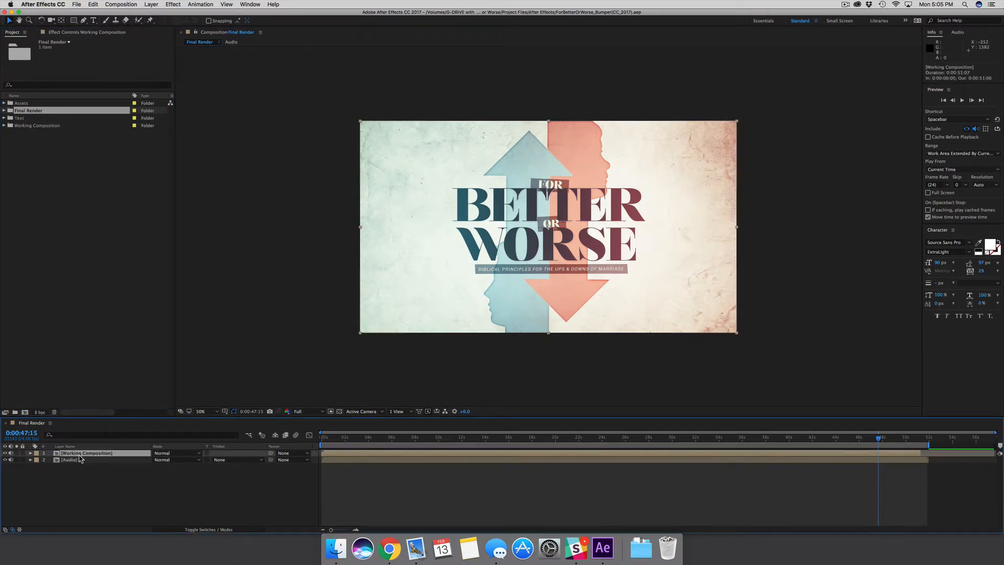
click(83, 459)
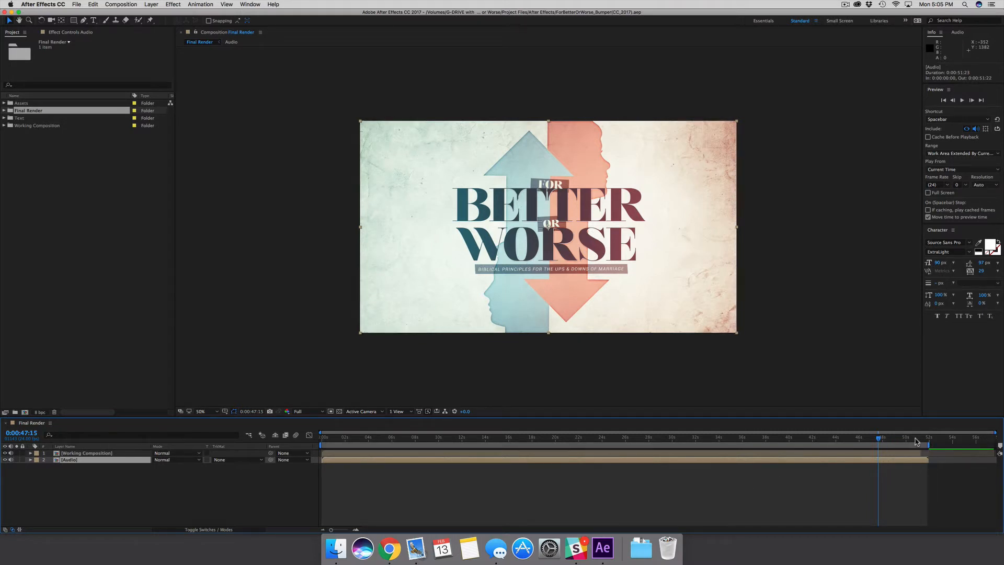
click(102, 225)
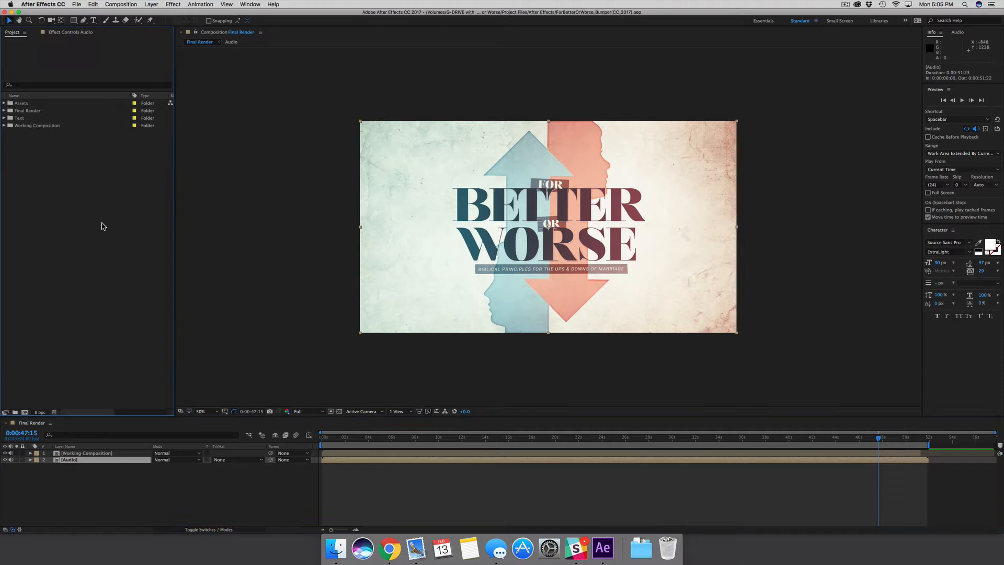
- Expand the Text folder to list its compositions, and look through the Working Composition folder before collapsing it again
click(11, 120)
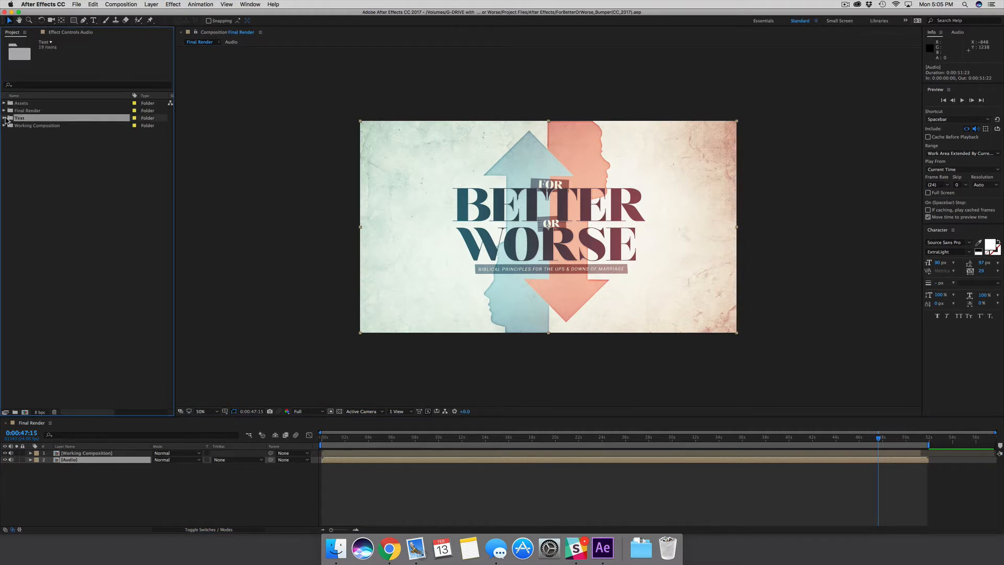
click(24, 143)
click(3, 119)
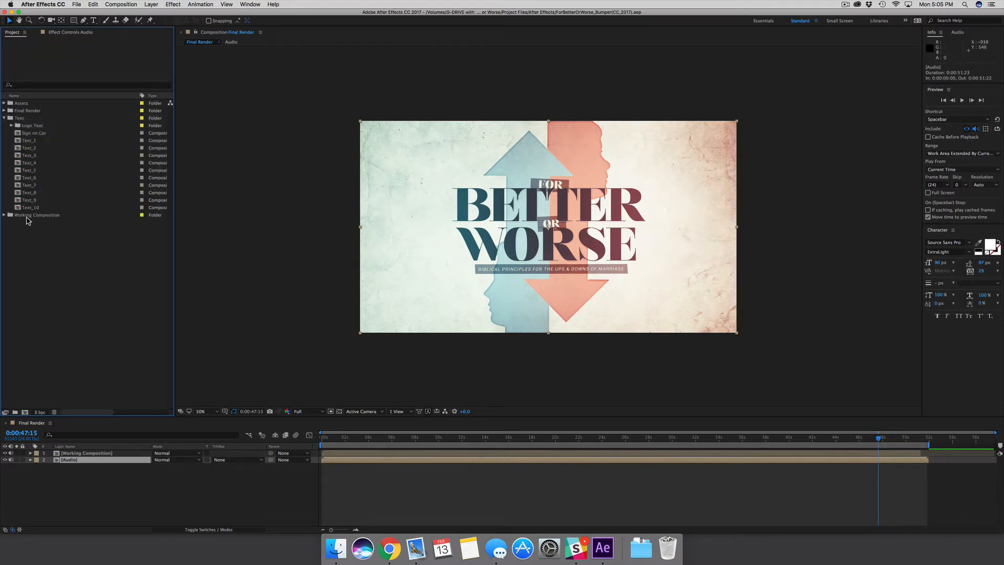
click(9, 213)
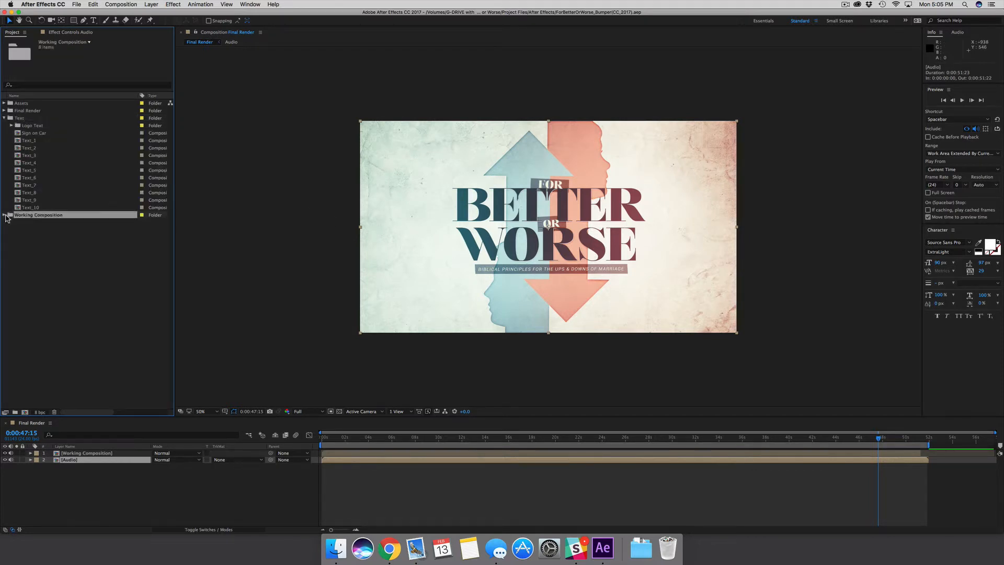
click(4, 215)
click(17, 231)
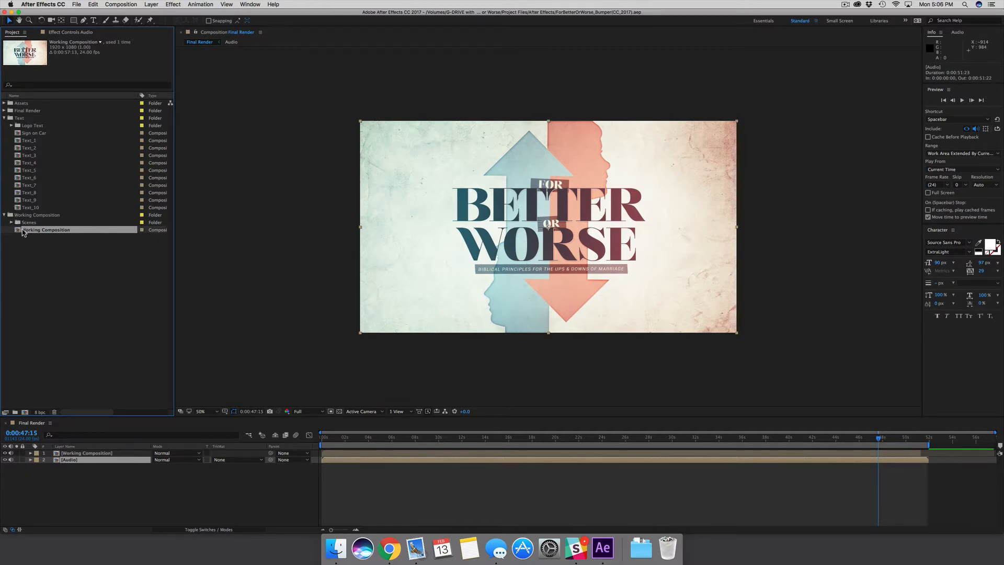
click(7, 214)
click(4, 215)
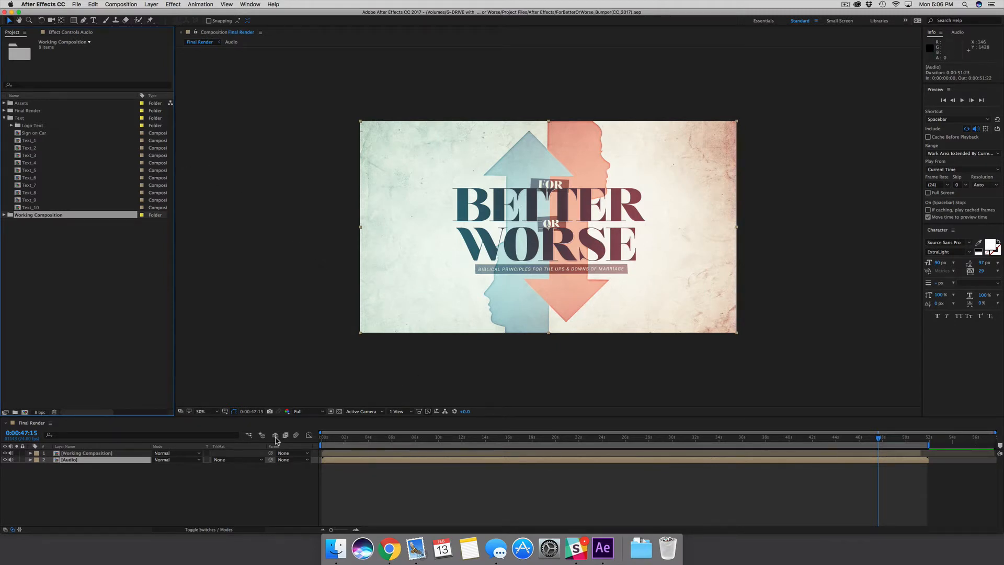
- View the opening title in Final Render at 0:00:04:02 and open its source composition Text_1
drag(347, 443, 369, 441)
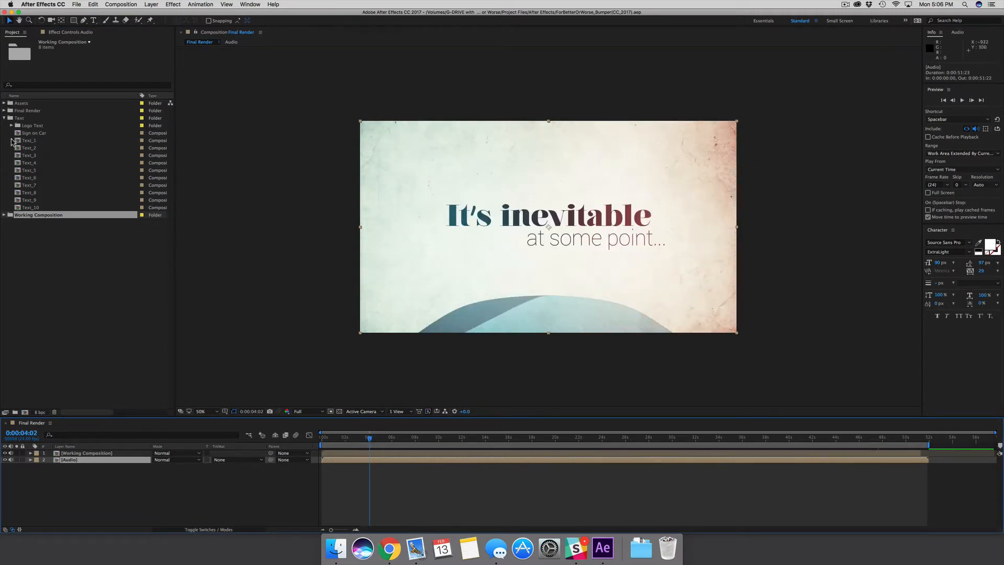
click(17, 141)
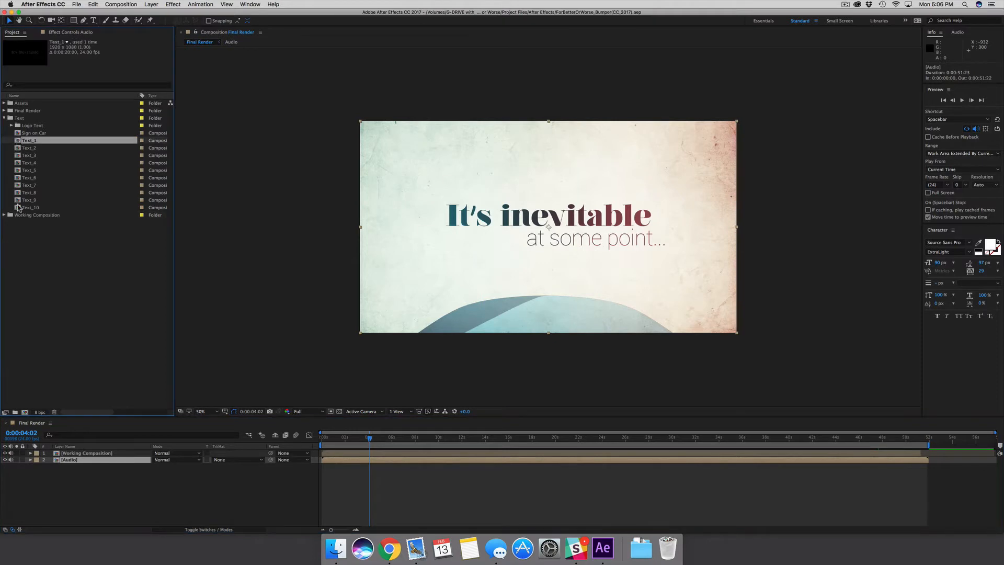
click(19, 213)
click(18, 144)
double_click(17, 140)
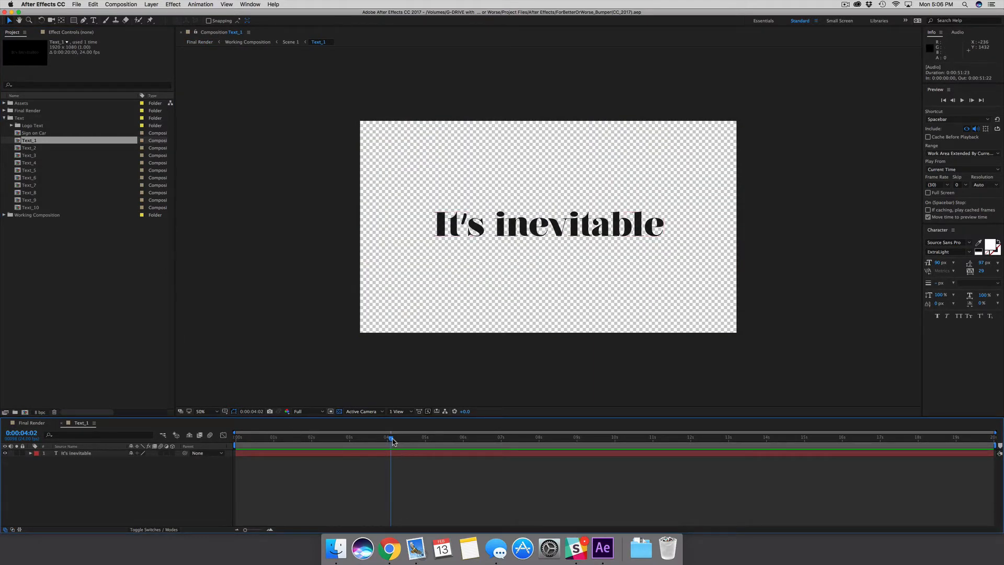
- Return to Final Render and scrub to 0:00:04:05 to examine how the opening title appears there
click(36, 422)
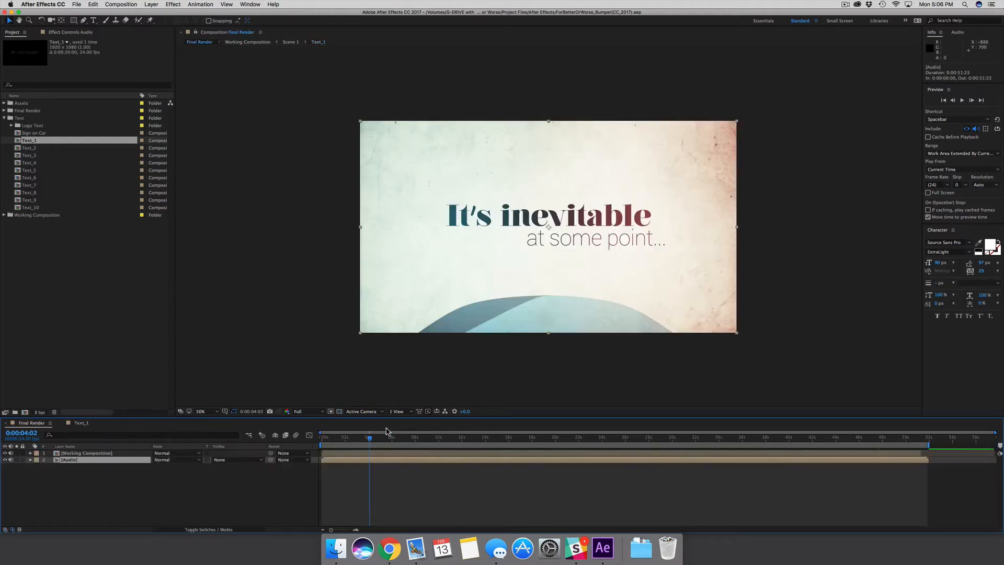
drag(369, 438, 376, 438)
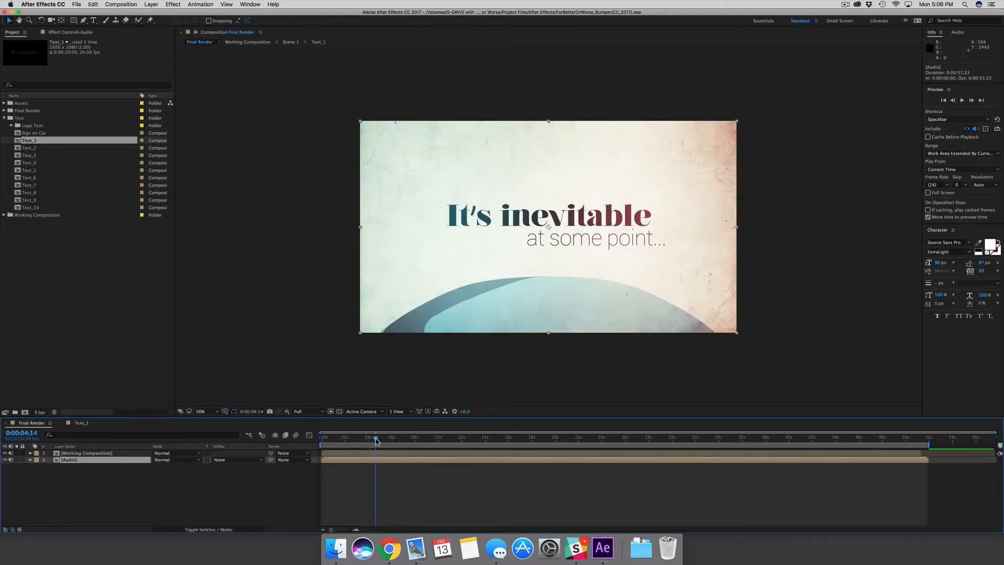
drag(375, 439, 370, 439)
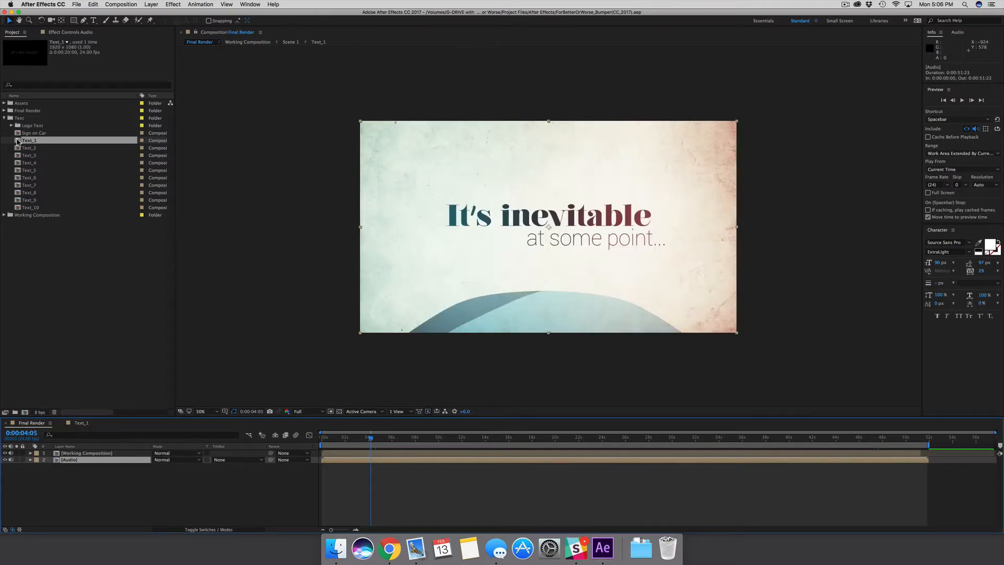
- Replace the word "inevitable" with "crazy" in the Text_1 composition and check the title in Final Render at 0:00:03:22
double_click(17, 141)
click(340, 454)
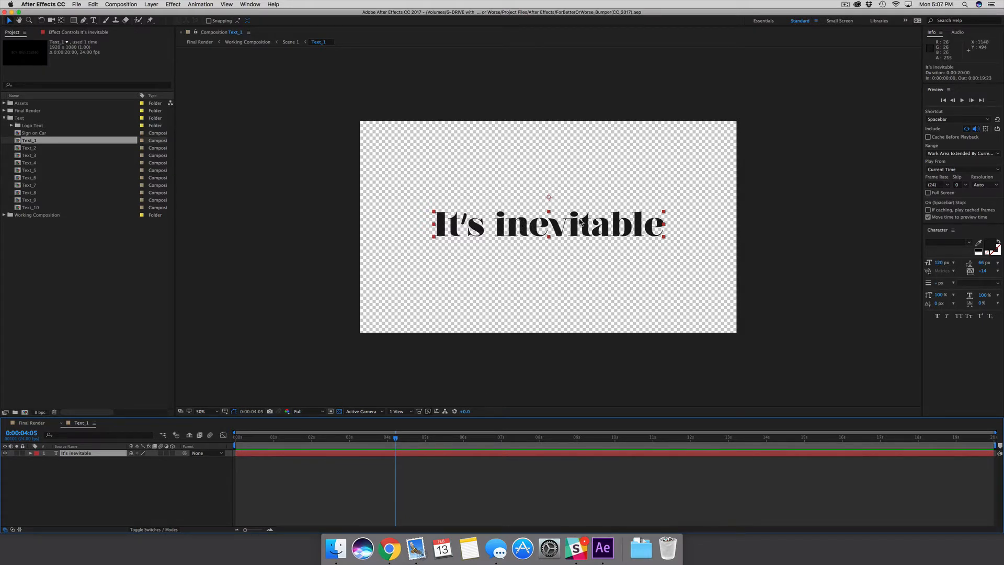
drag(329, 438, 512, 444)
drag(508, 439, 626, 439)
click(93, 20)
click(505, 225)
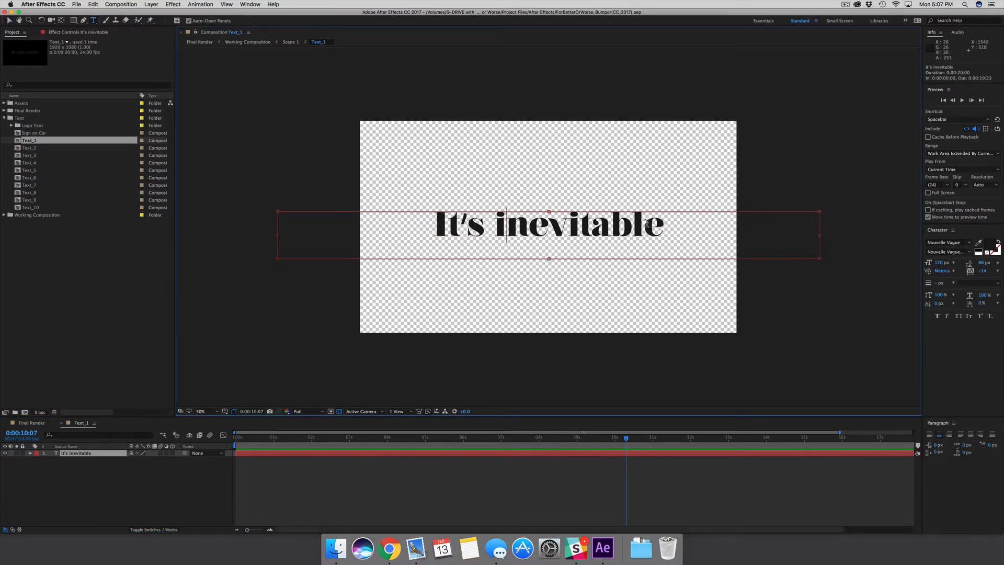
drag(660, 224, 492, 223)
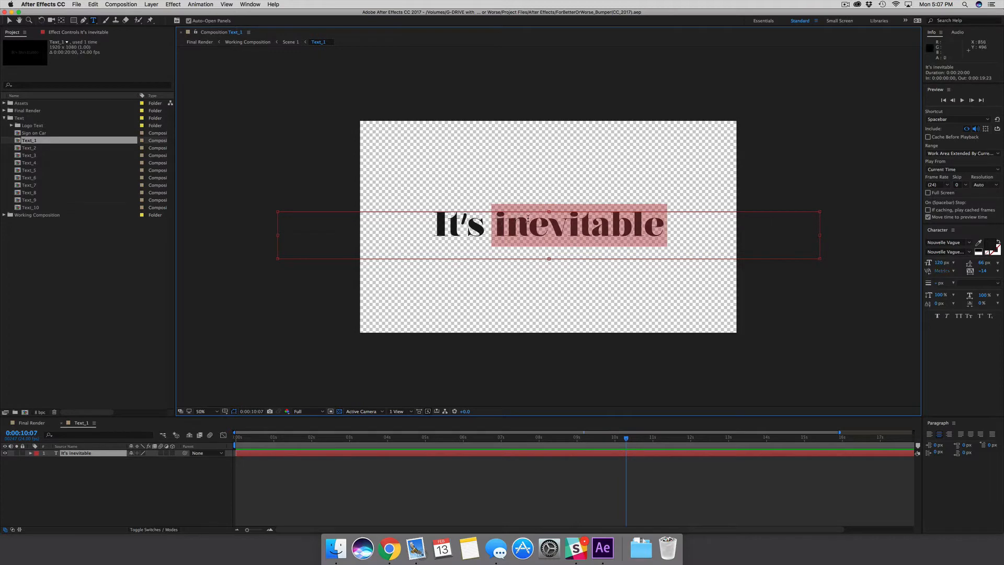
text(crazy)
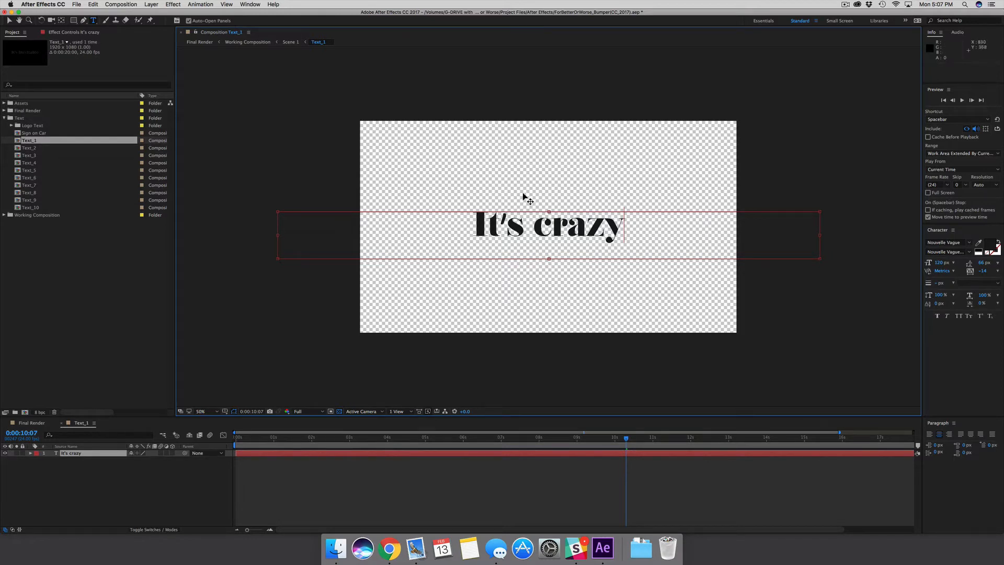
click(501, 483)
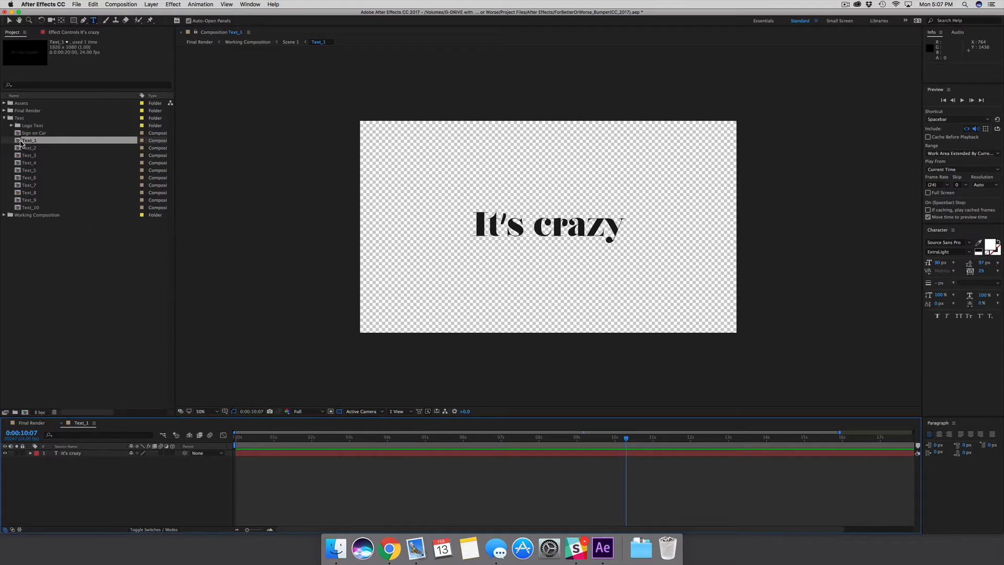
click(33, 423)
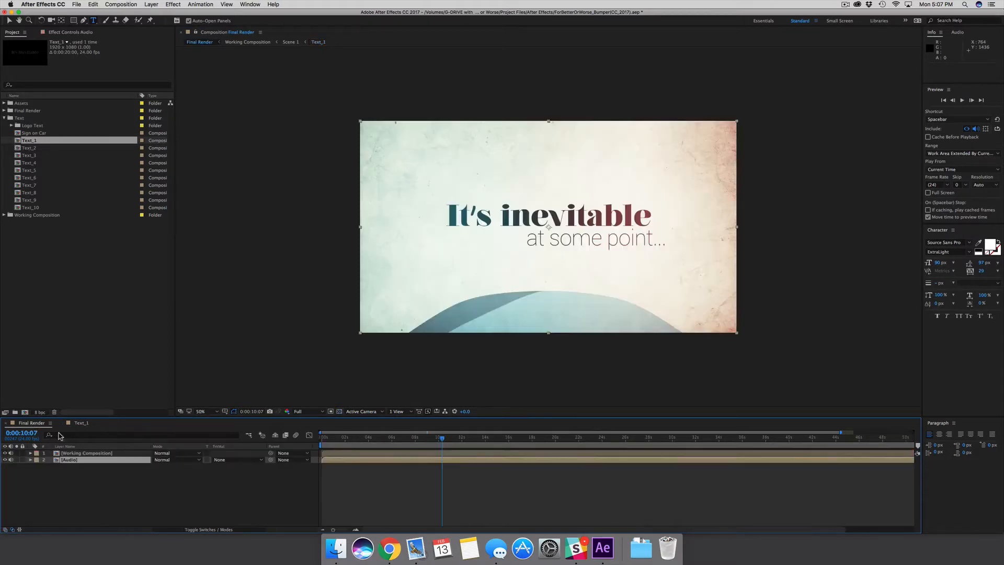
drag(407, 436, 368, 438)
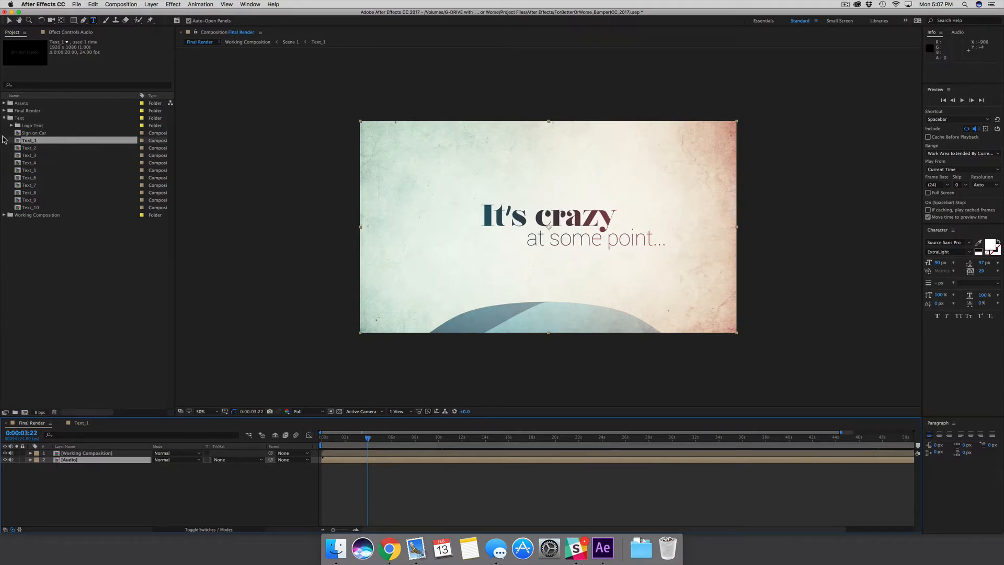
- Replace "at some point" with "eventually" in the Text_2 composition, keeping the ellipsis, and check it in Final Render
click(18, 149)
double_click(18, 149)
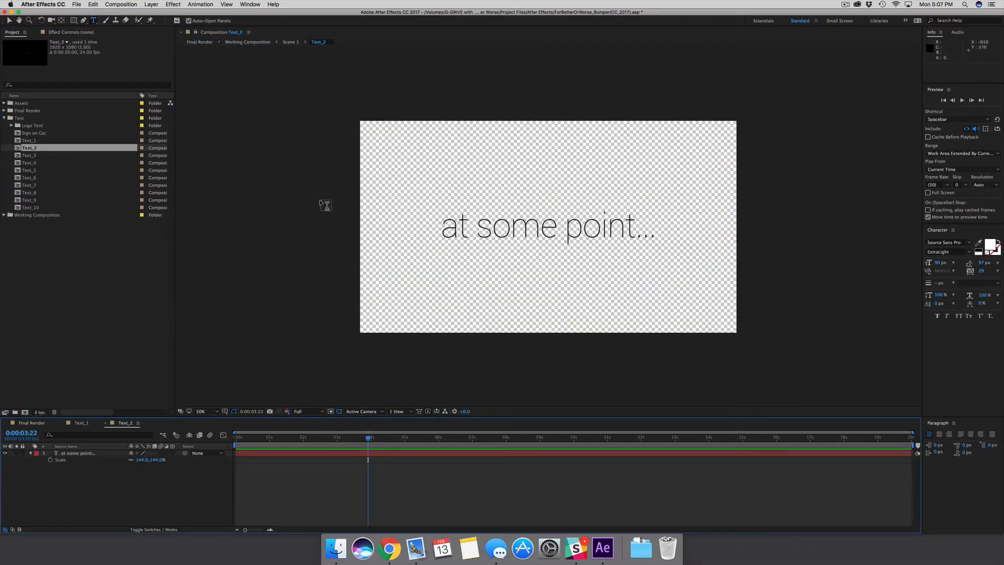
drag(465, 229, 624, 231)
click(624, 231)
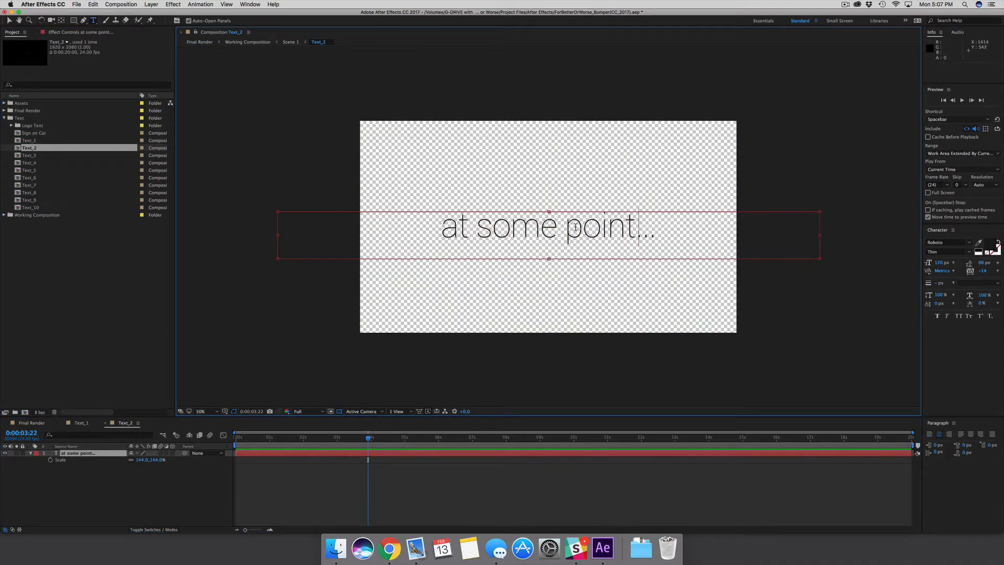
drag(638, 228, 420, 224)
text(evenually)
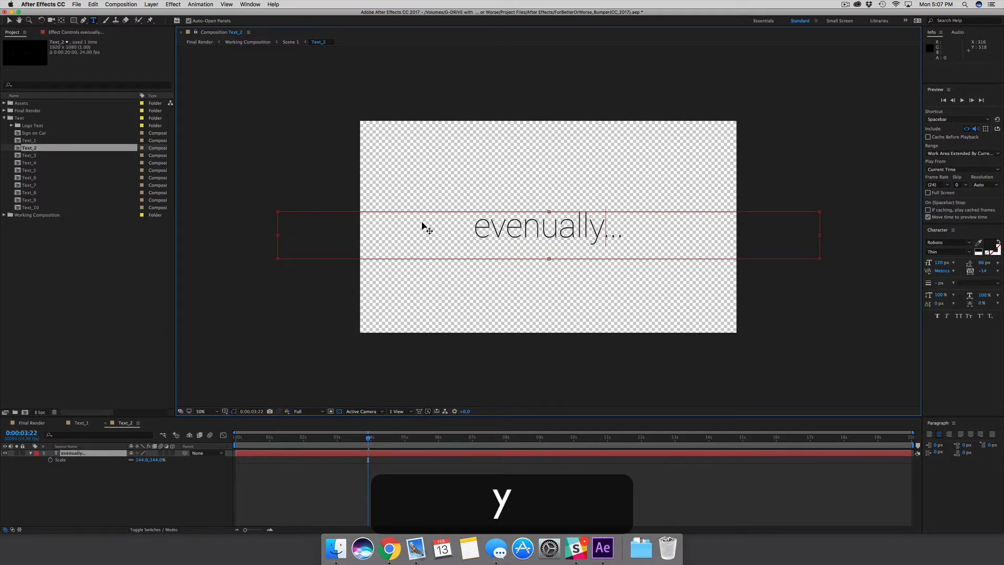
click(535, 223)
text(t)
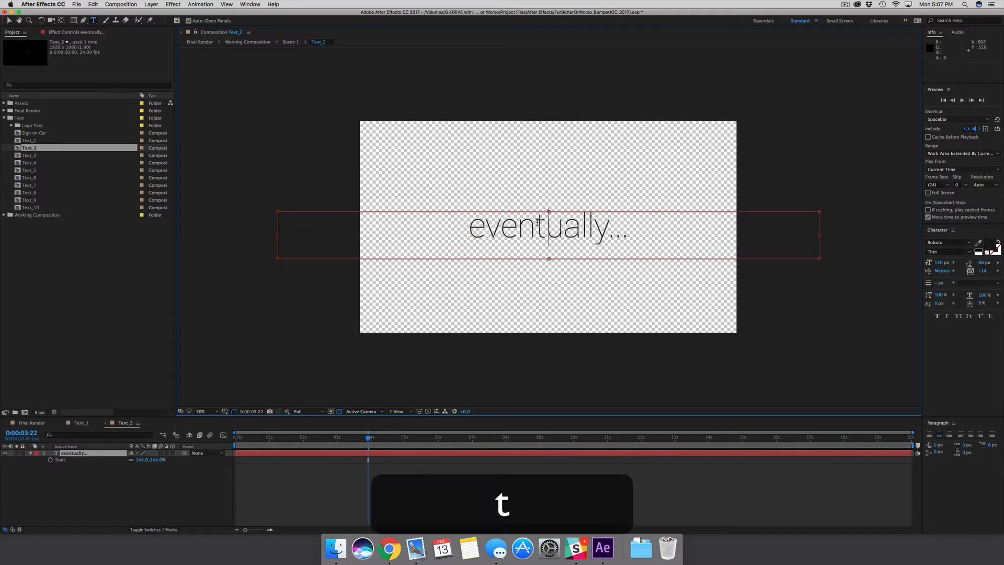
click(365, 484)
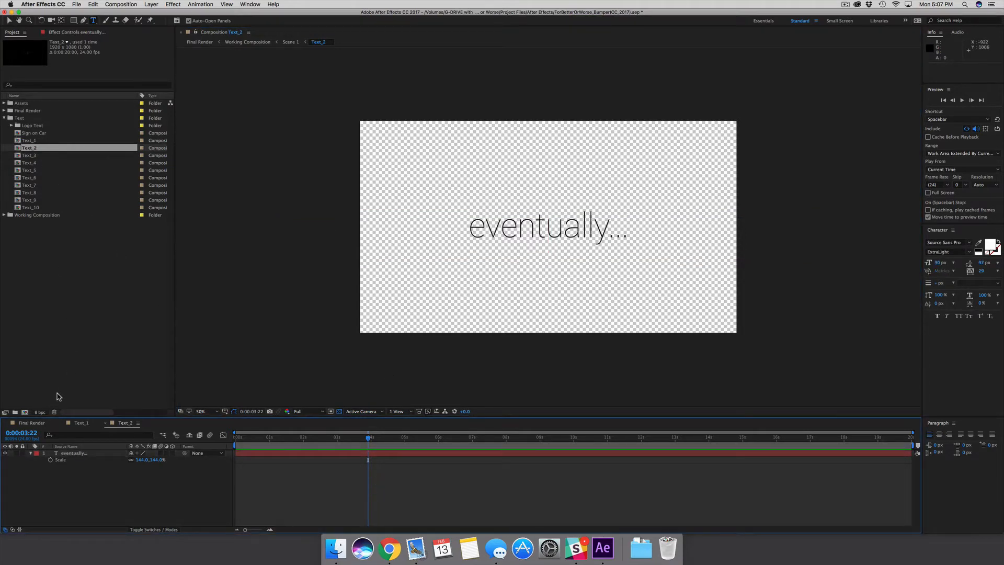
click(40, 424)
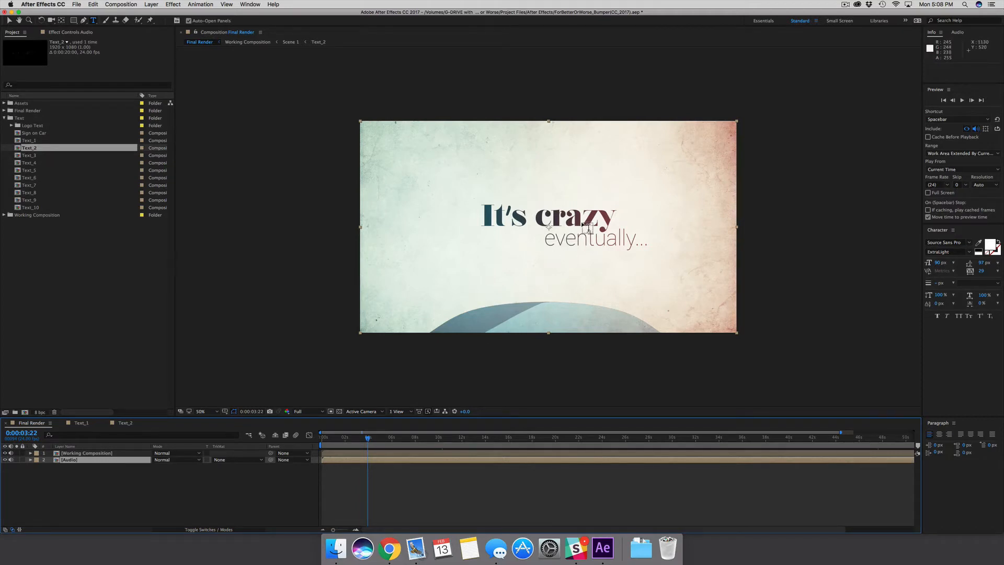
- Narrow the Text_2 text box from its right edge to shift "eventually..." to the left, and check it in Final Render at 0:00:04:09
click(124, 423)
click(313, 453)
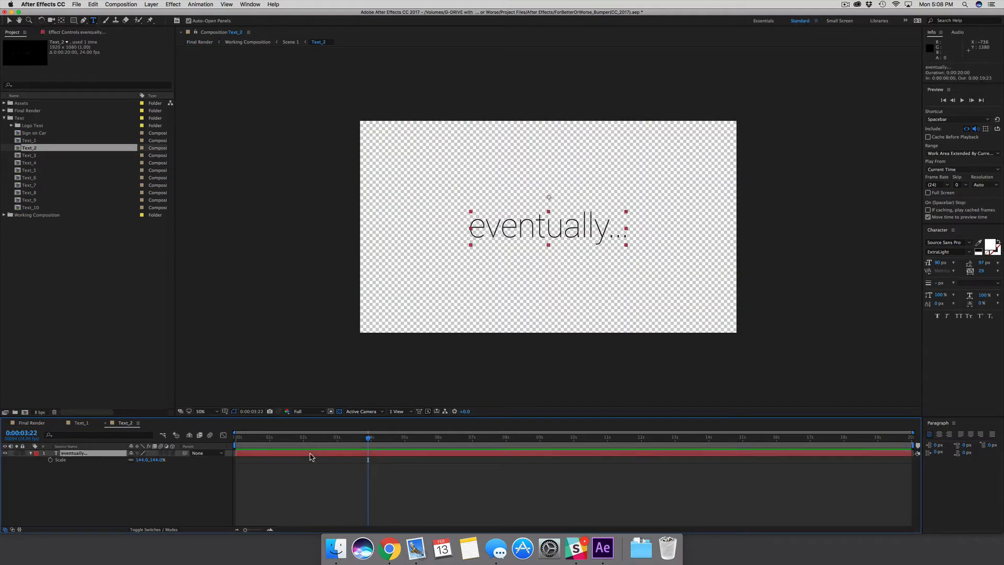
click(499, 229)
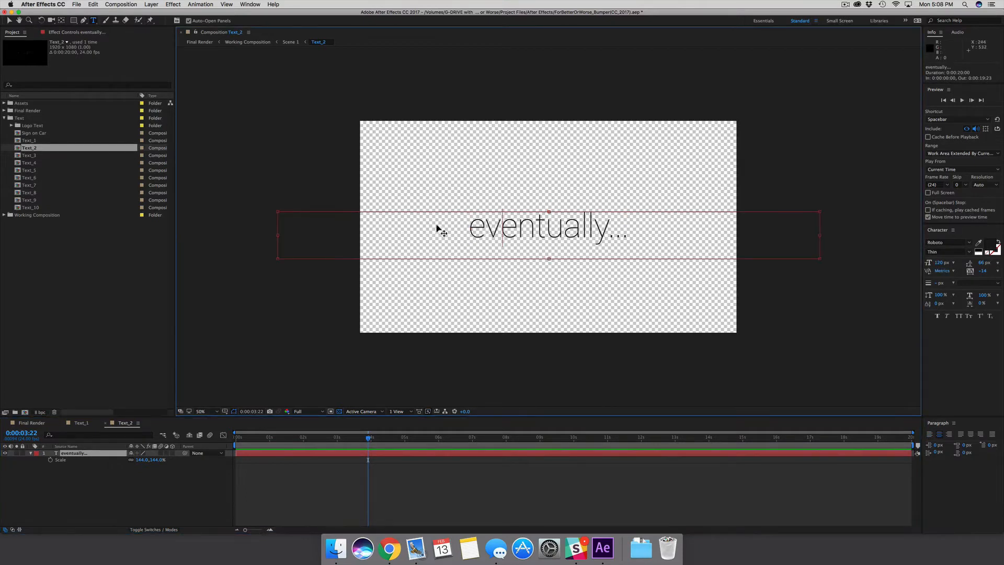
click(357, 447)
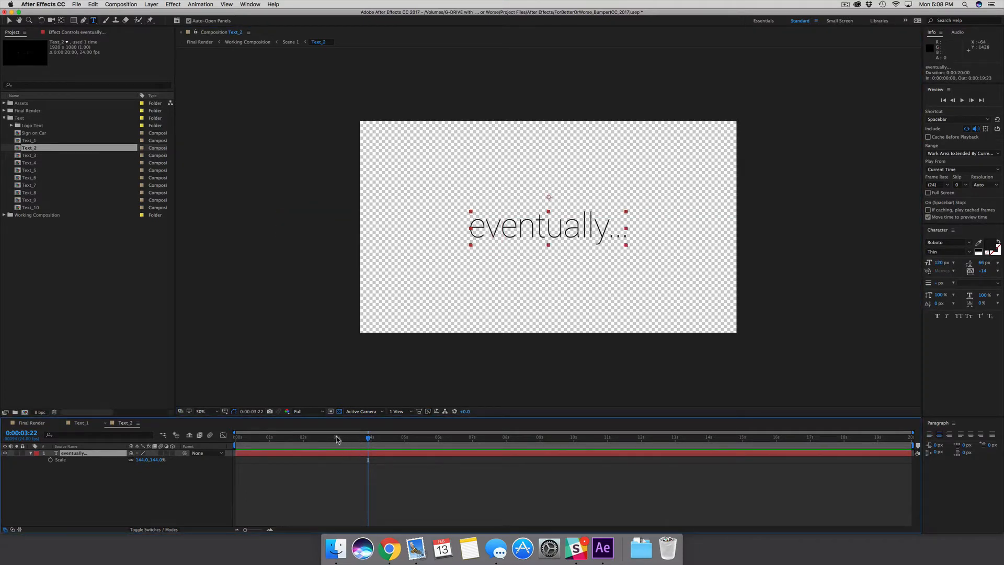
drag(336, 438, 444, 442)
click(487, 227)
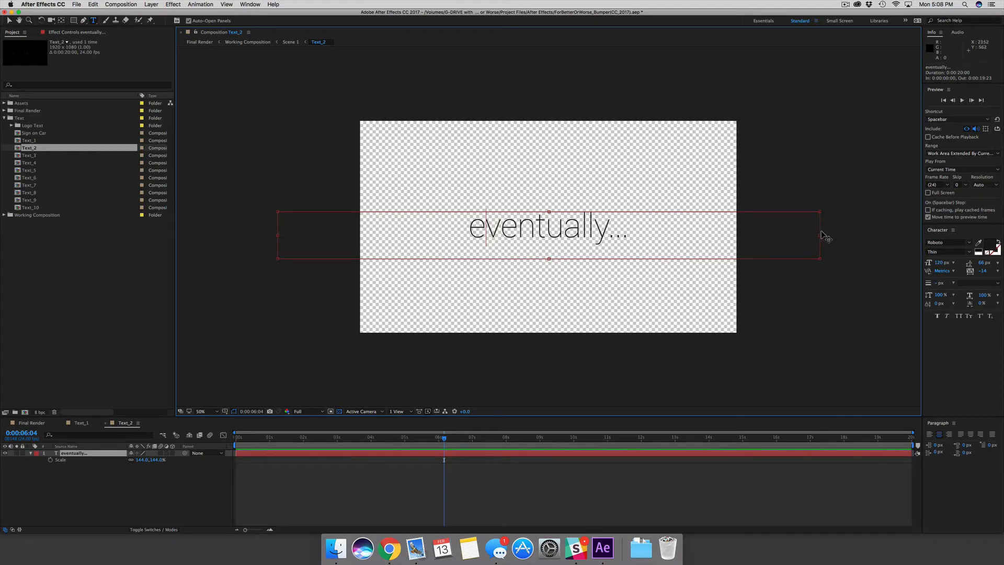
drag(819, 234, 780, 235)
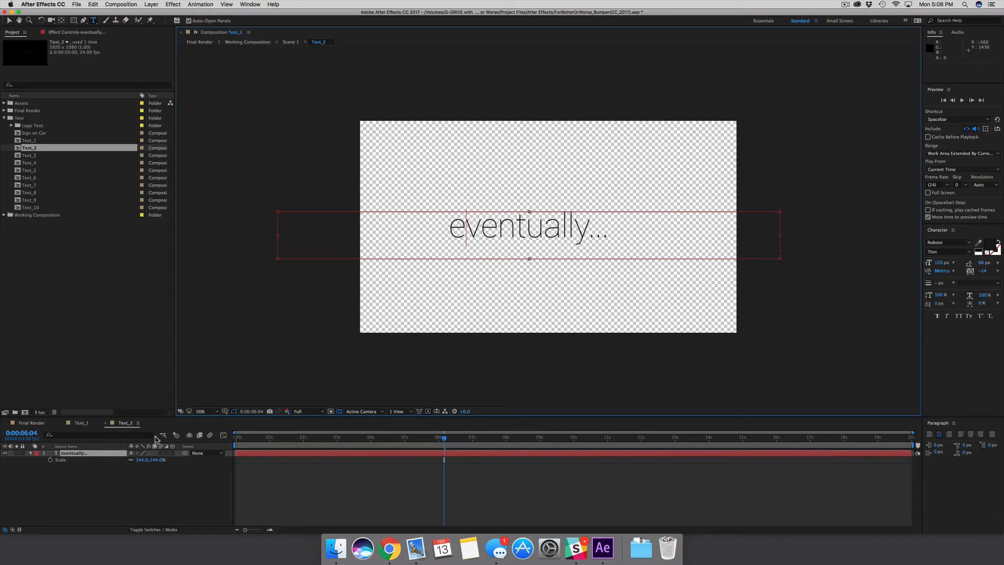
click(32, 423)
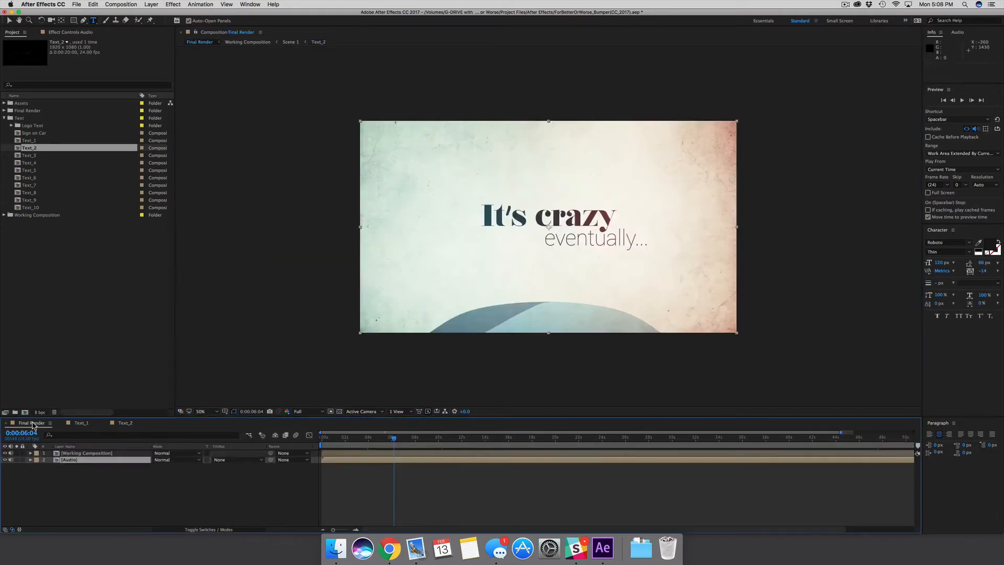
click(373, 438)
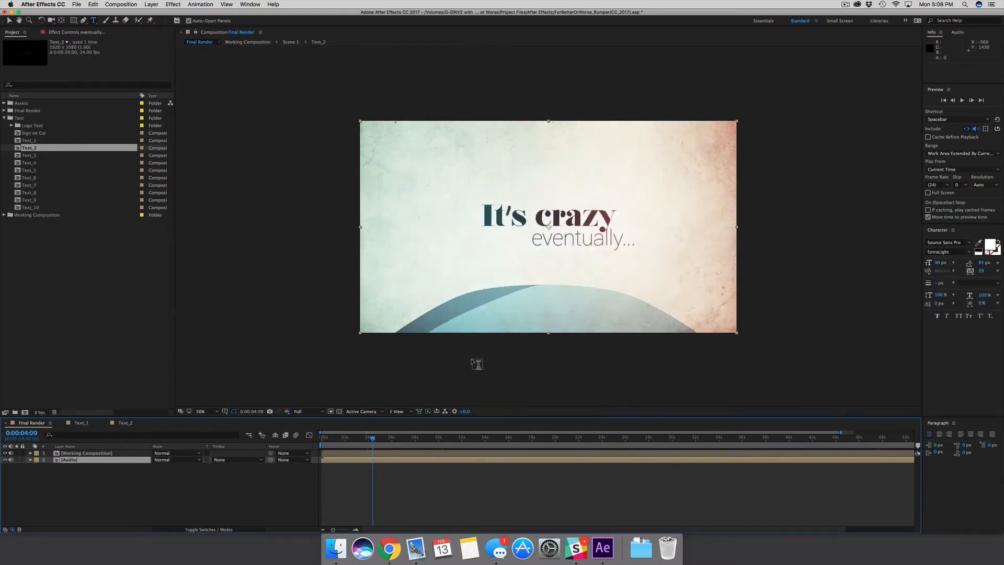
- Narrow the Text_2 text box further from its right edge to shift "eventually..." more to the left, and recheck it in Final Render
click(126, 423)
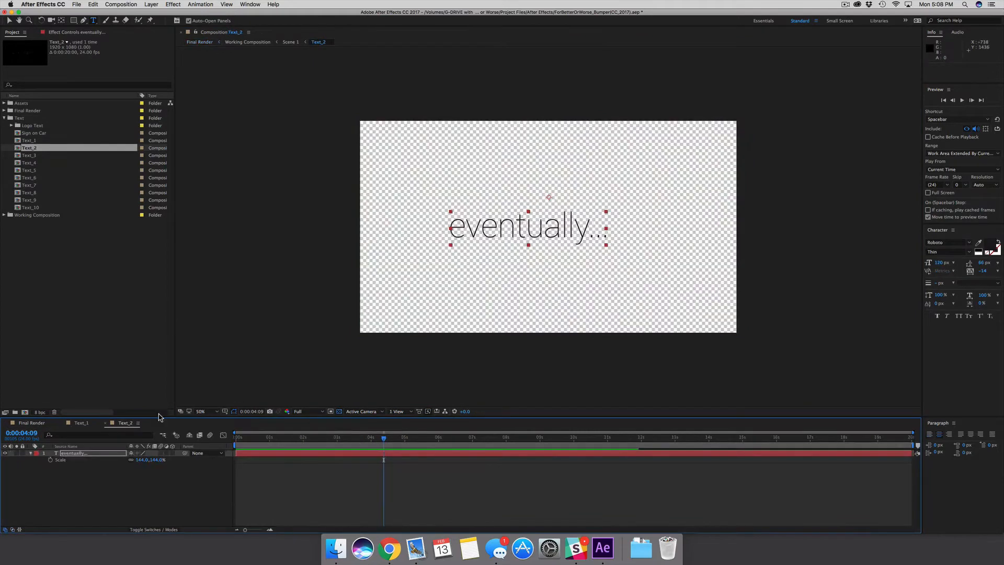
click(560, 212)
drag(781, 234, 740, 235)
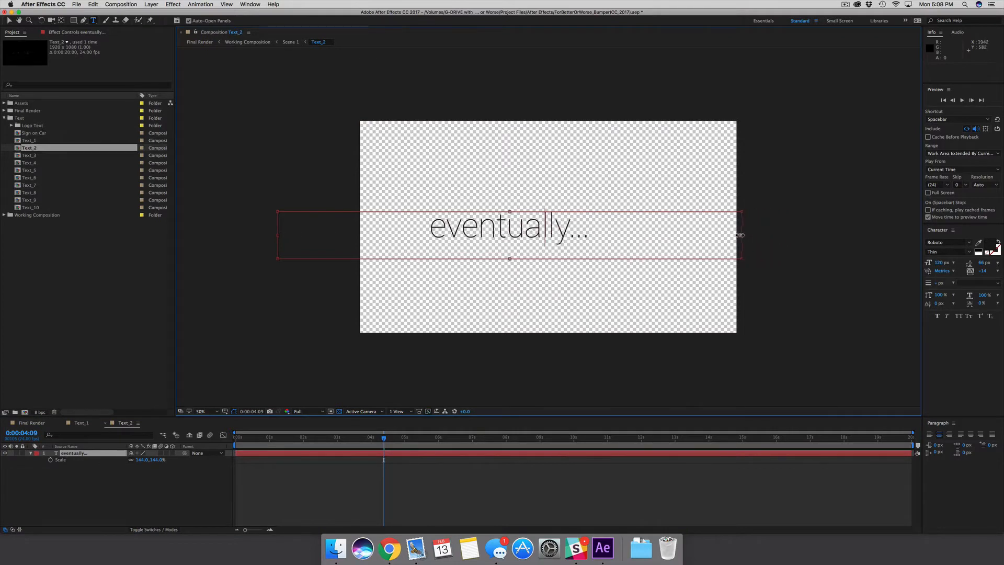
click(38, 424)
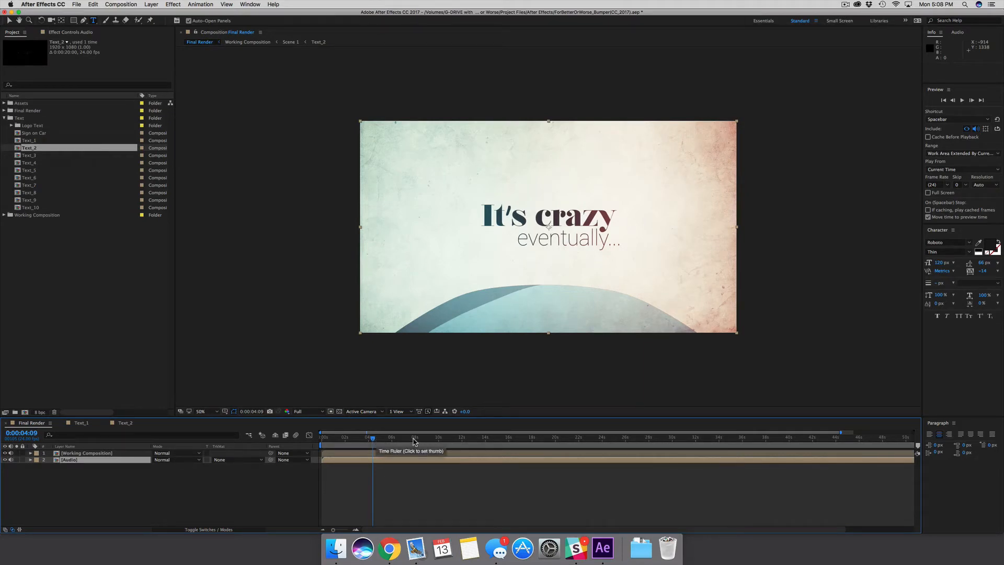
- Look through the remaining numbered text compositions from Text_3 on, and expand the Logo Text folder to view its compositions
click(21, 155)
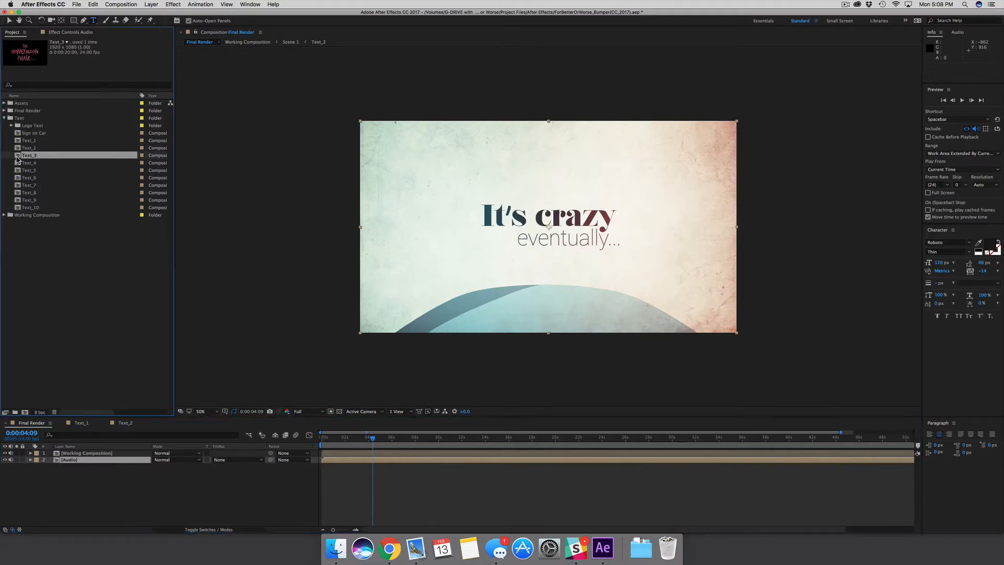
click(18, 164)
key(Down)
key(Down)
key(Down)
key(Down)
key(Down)
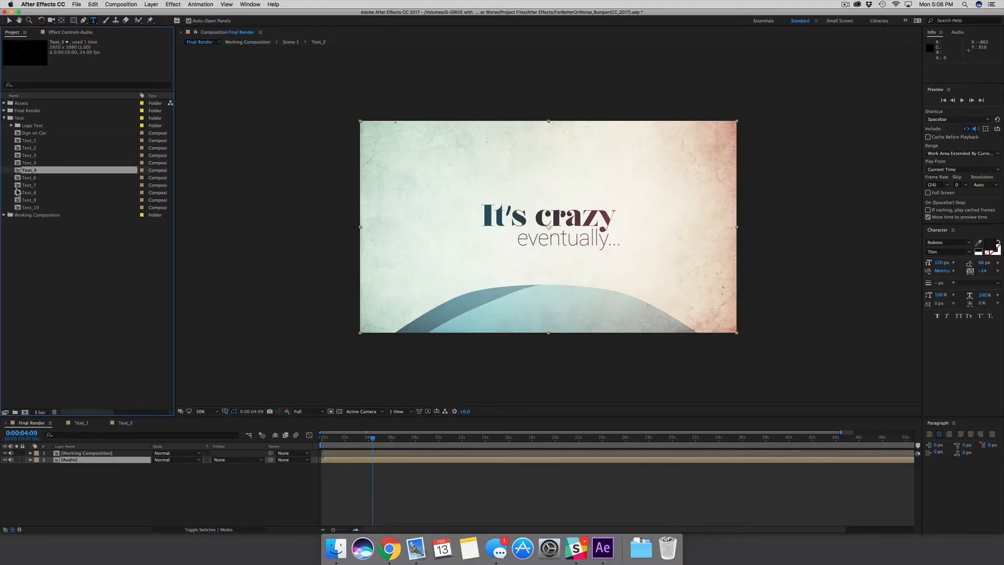
key(Up)
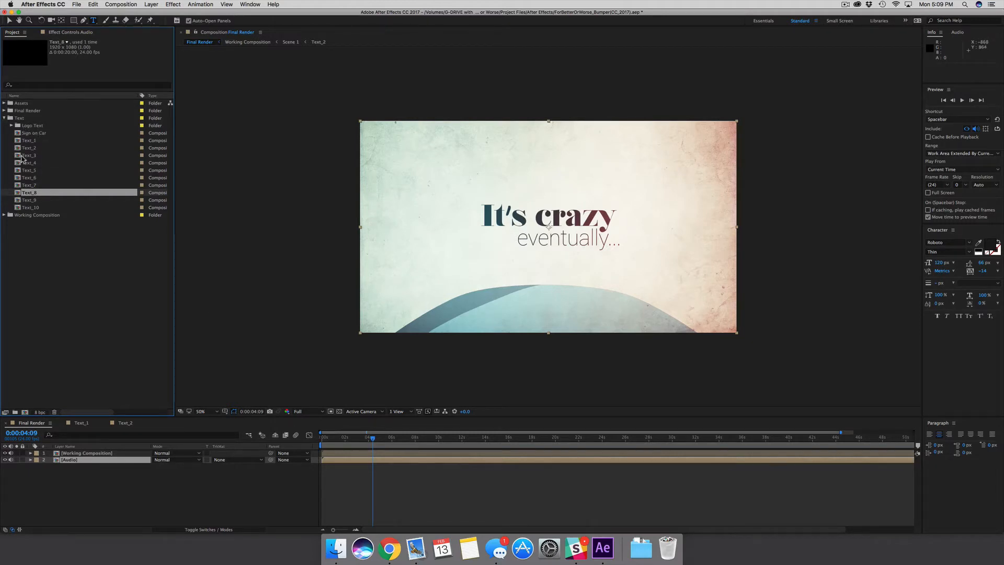
click(15, 127)
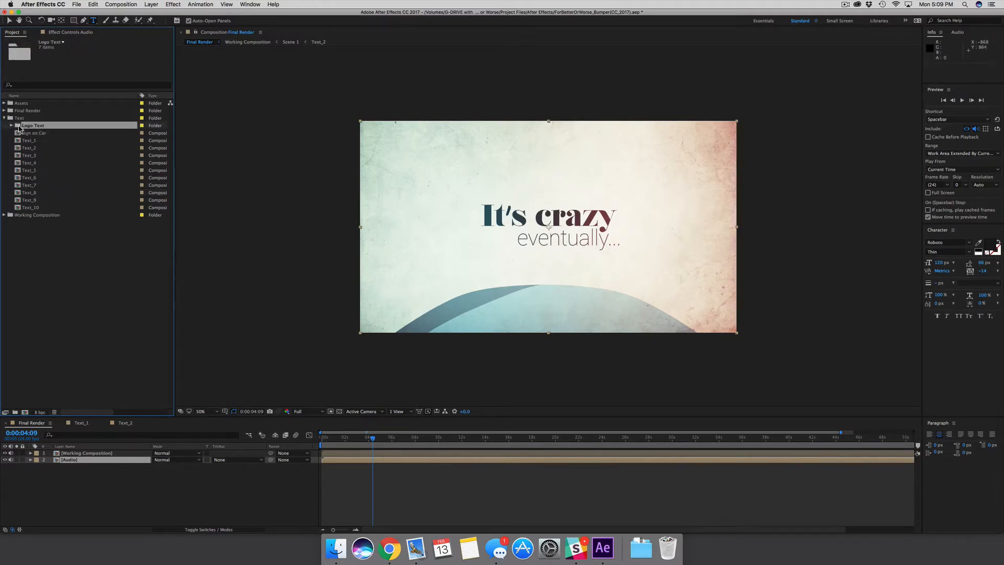
click(11, 126)
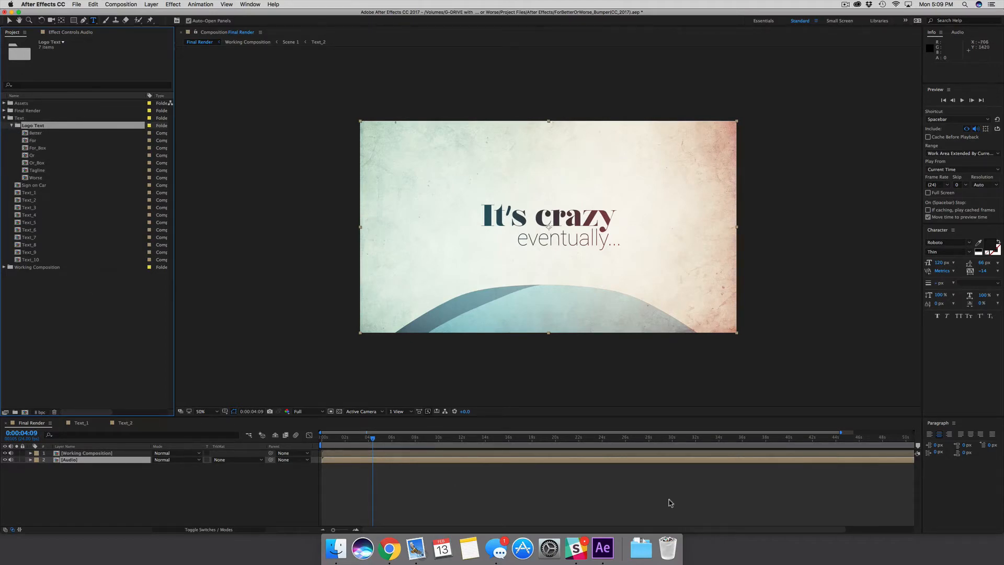
- Move Final Render to the logo at 0:00:49:01, open Scene 6 / Logo through Working Composition, and scrub it to 0:00:11:22
click(831, 445)
drag(836, 443, 894, 443)
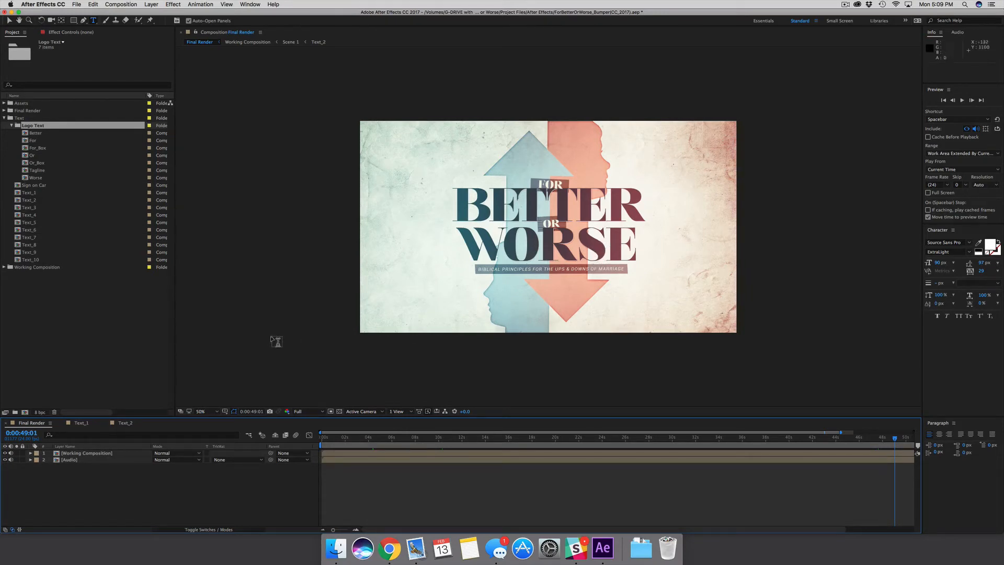
click(678, 453)
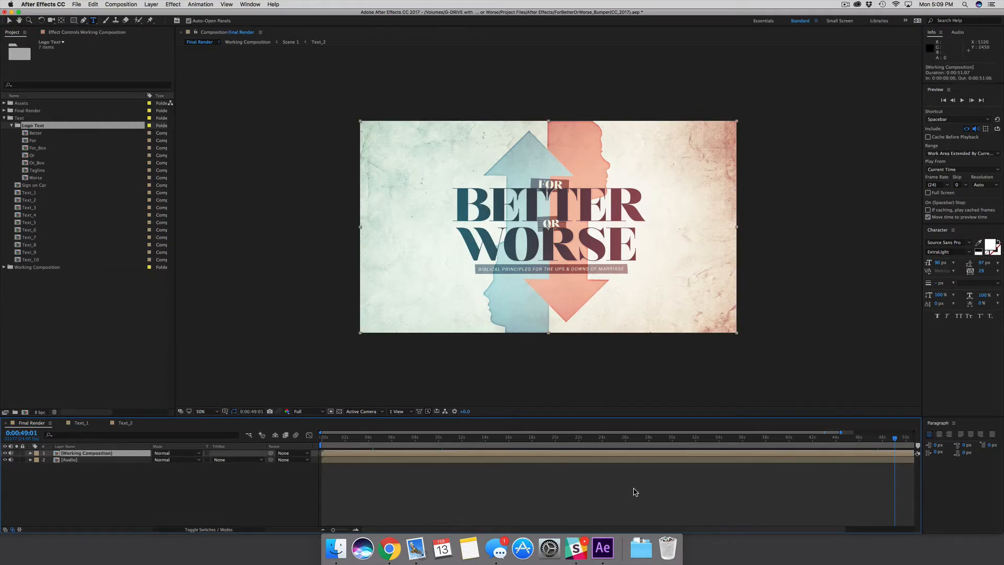
double_click(662, 453)
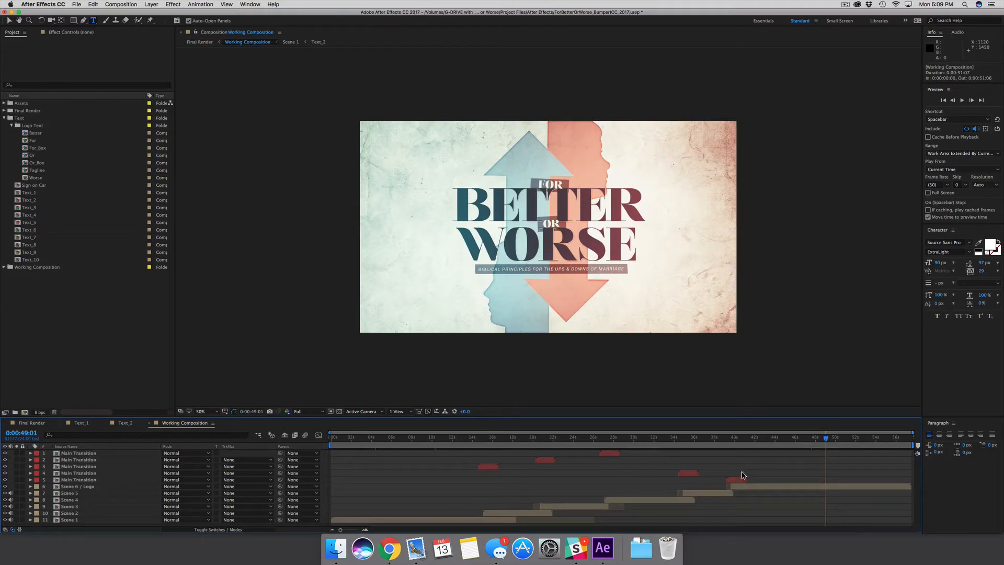
click(789, 486)
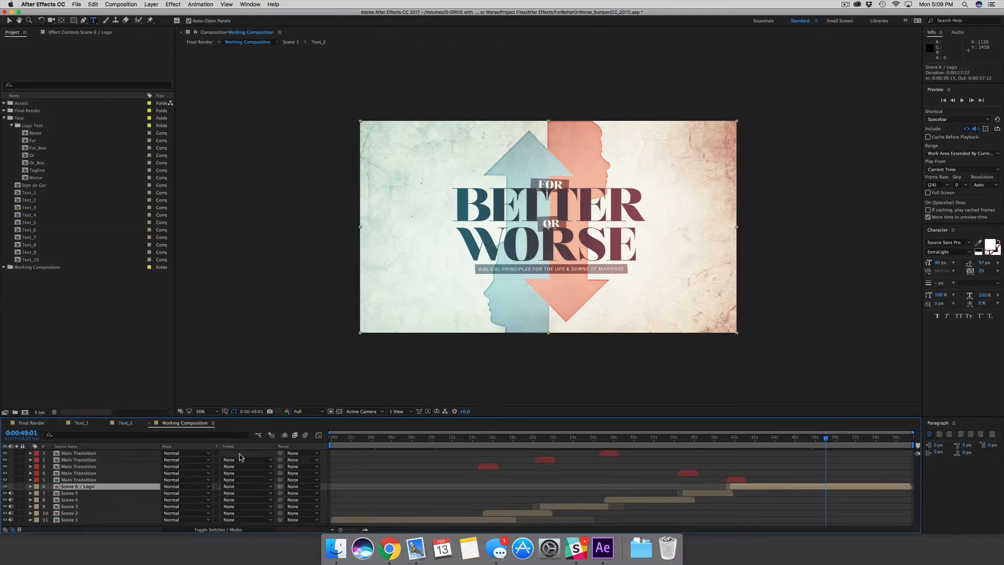
double_click(72, 487)
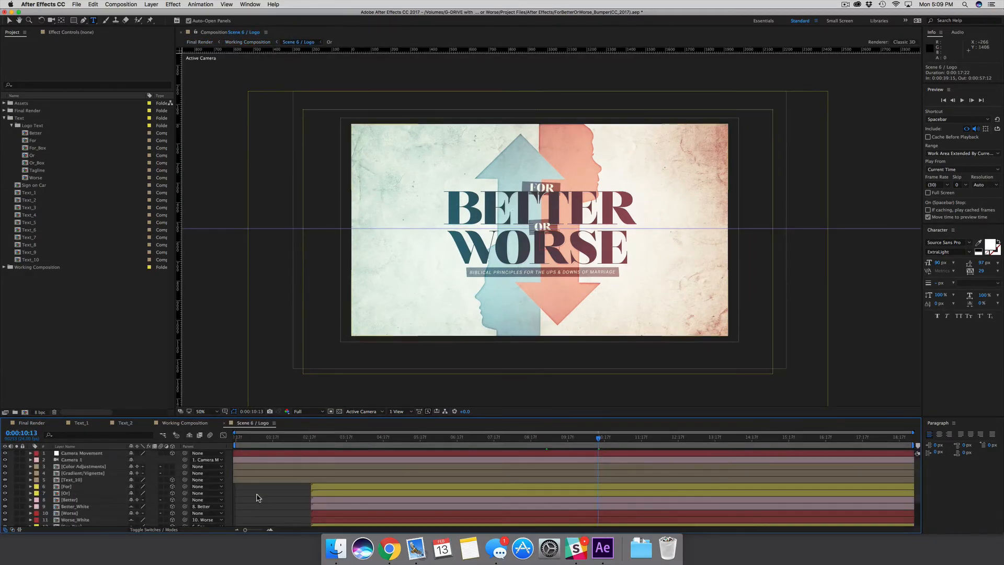
drag(605, 438, 649, 438)
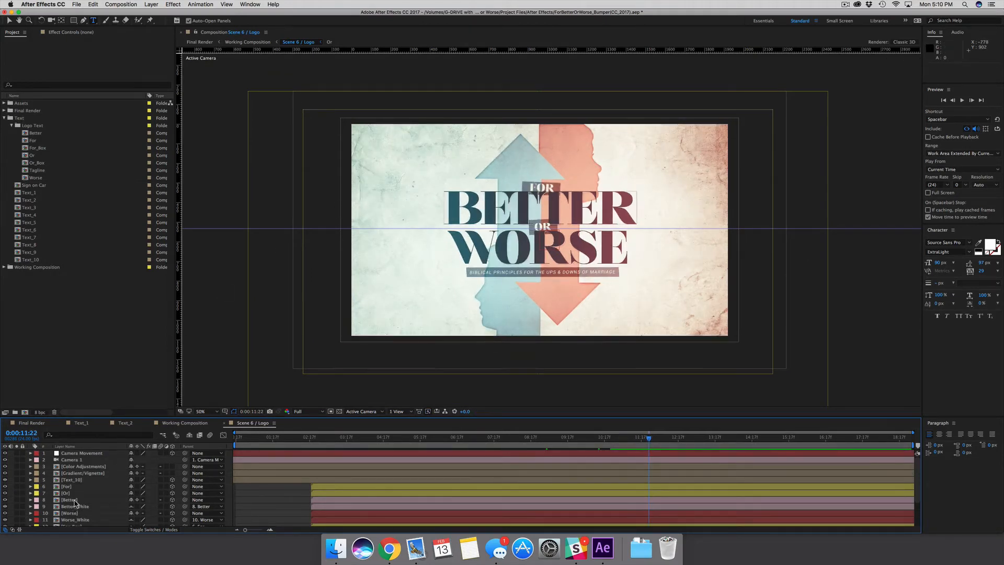
- Open the Better composition from Logo Text, hide its Better outline layer and show the editable BETTER text layer
click(25, 127)
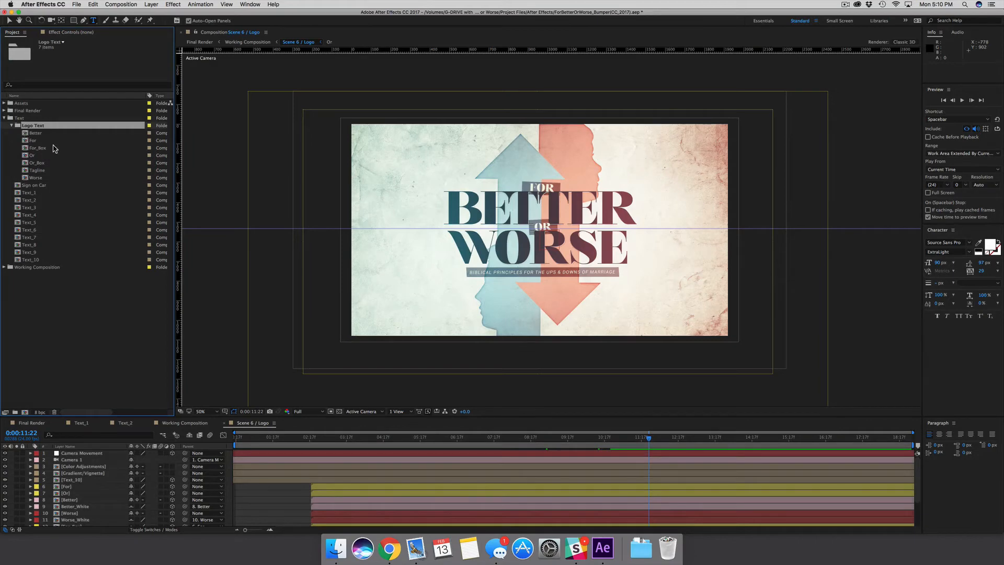
double_click(26, 133)
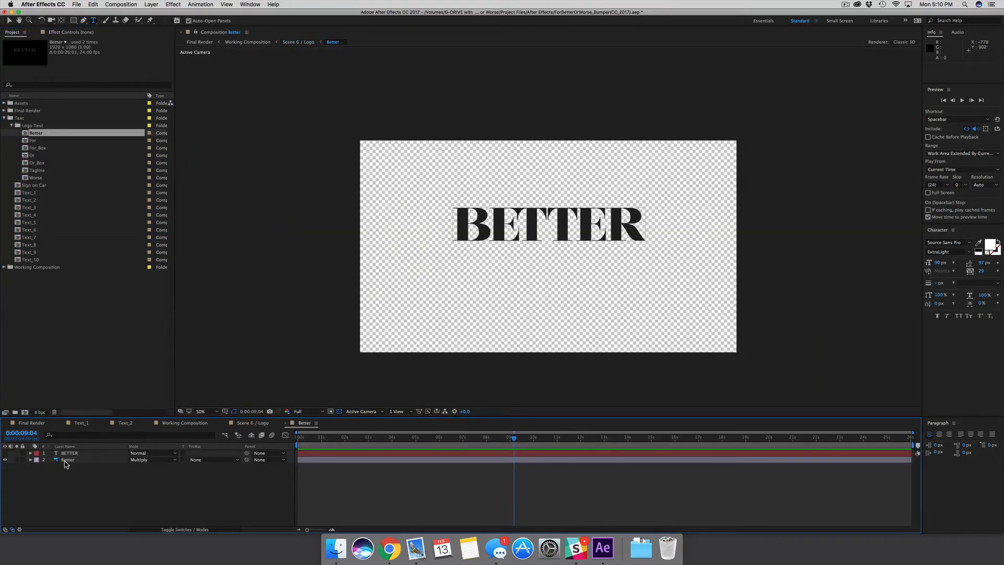
click(70, 460)
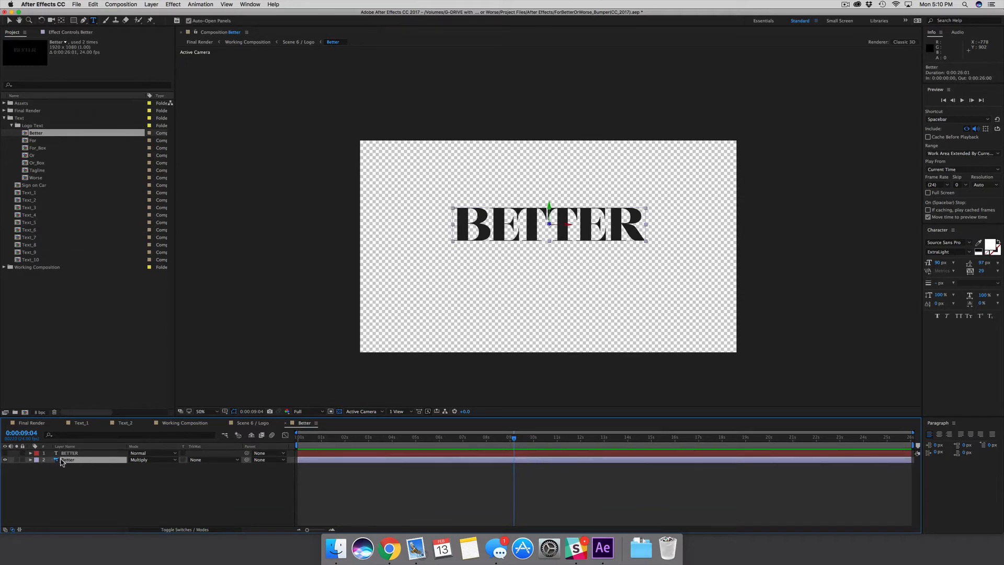
click(68, 453)
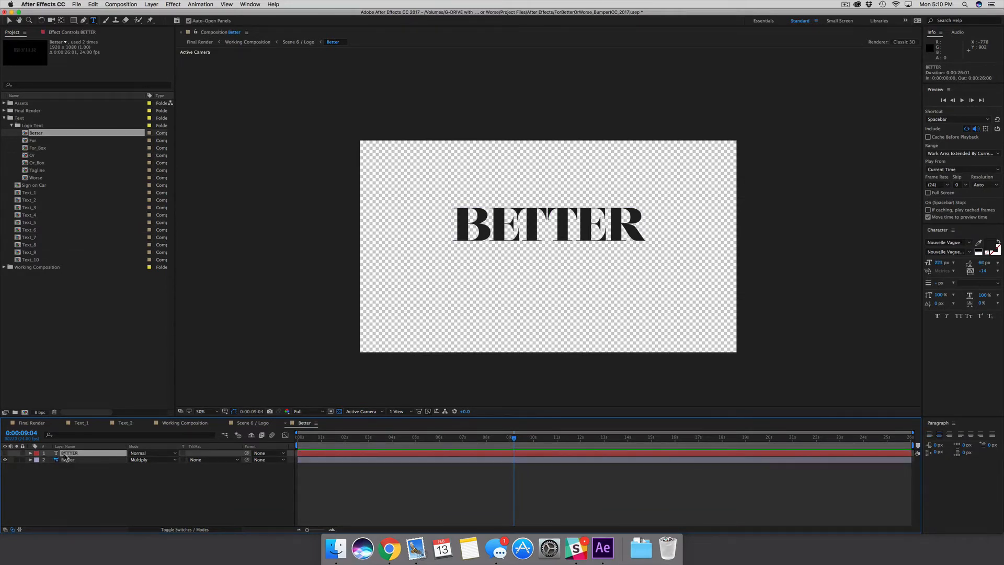
click(66, 460)
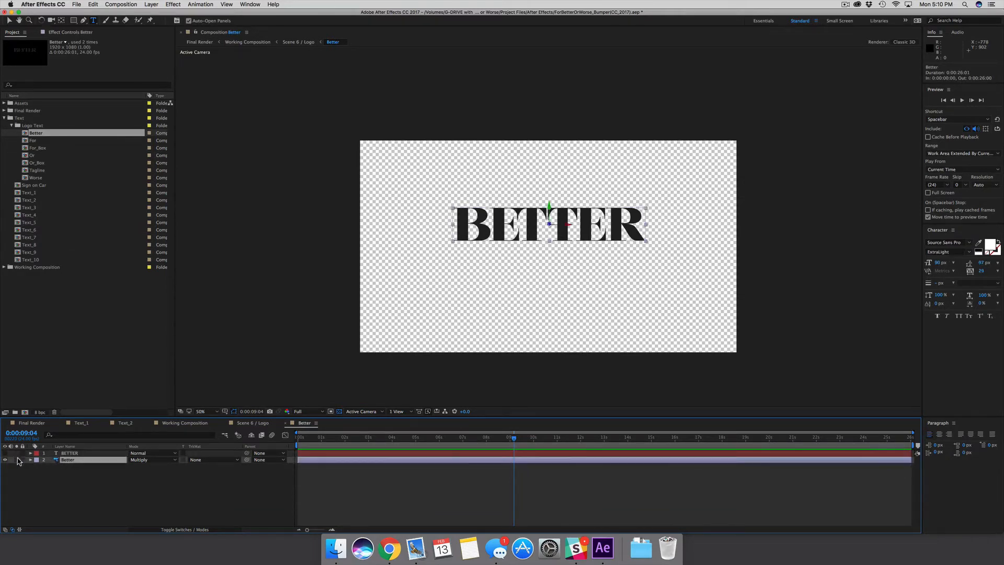
click(4, 459)
click(62, 453)
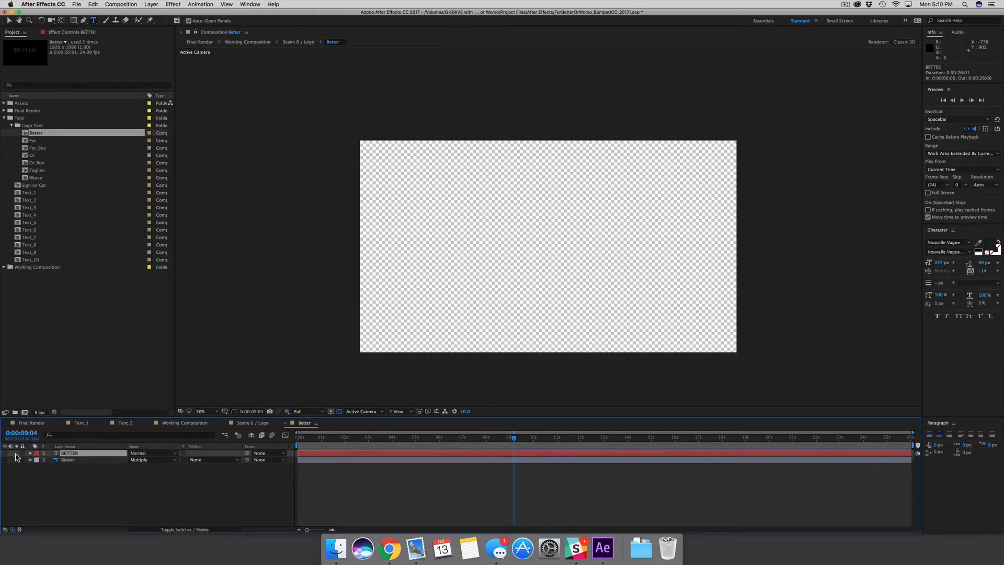
click(5, 453)
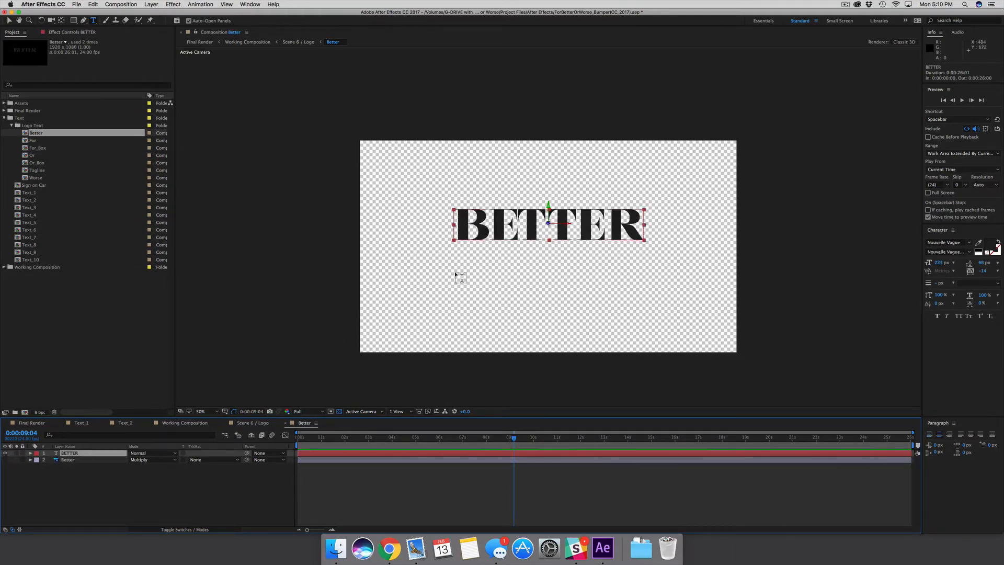
- Replace the word "BETTER" with "DEATH" and check the logo in the Scene 6 / Logo composition
click(510, 216)
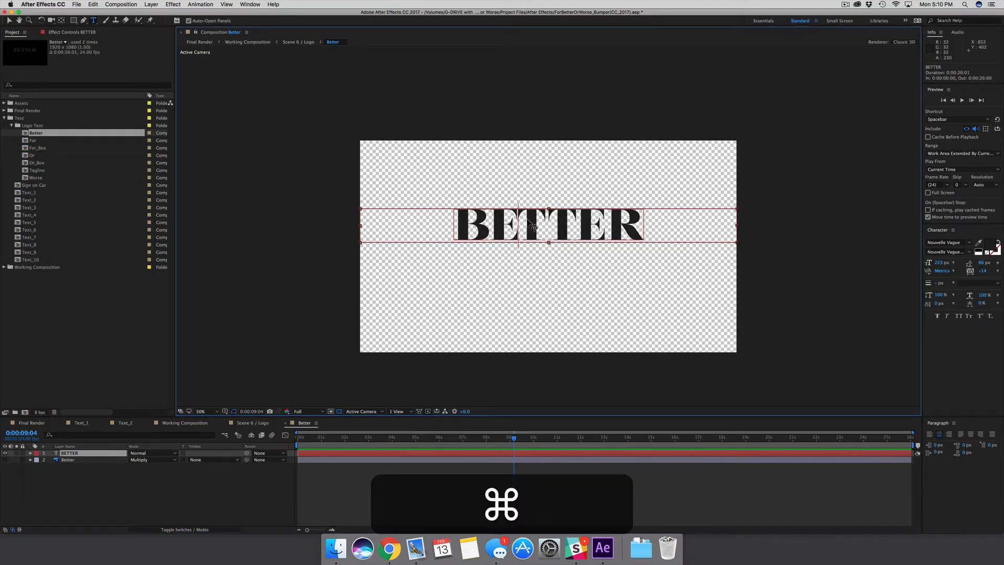
key(super+a)
text(DEATH)
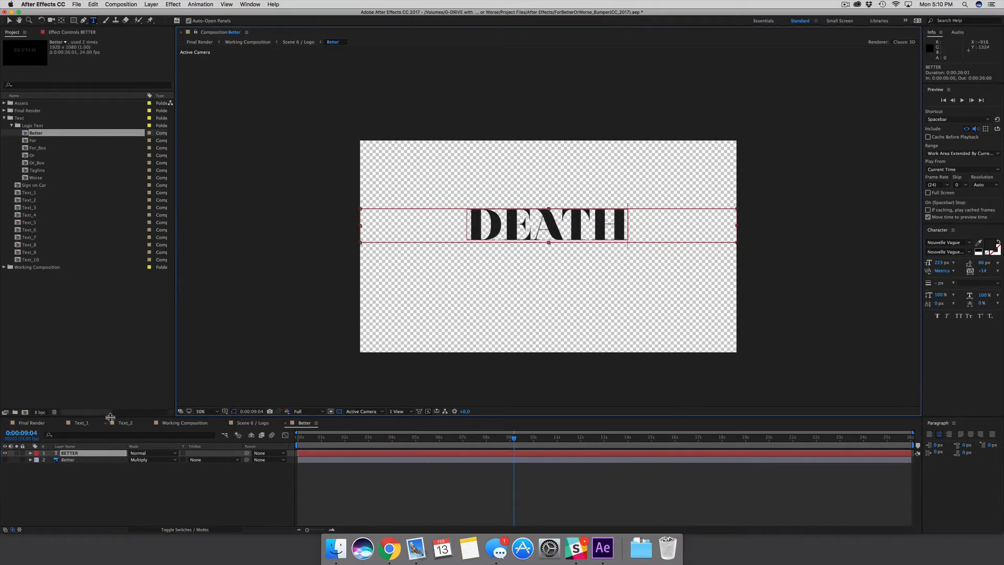
click(248, 423)
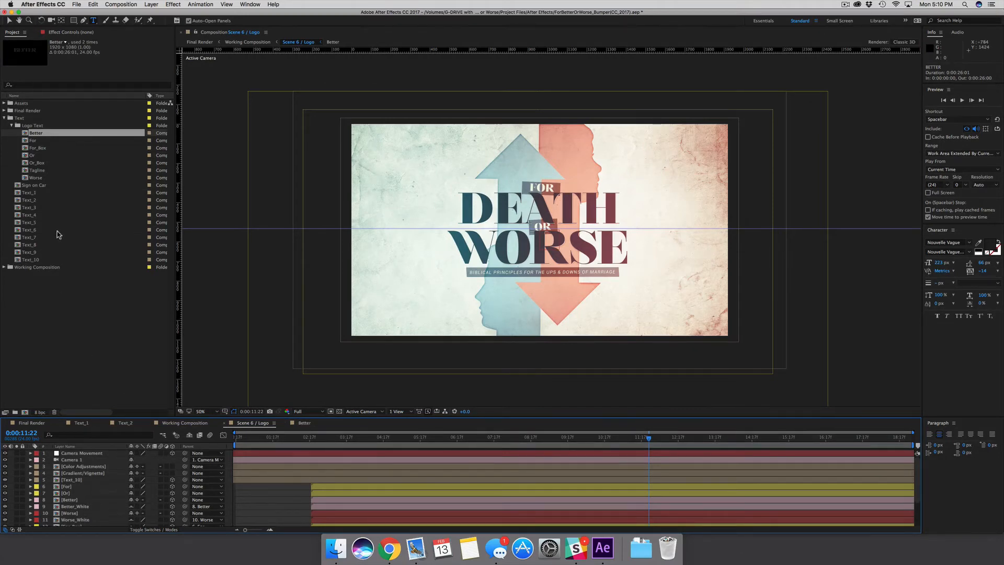
- Open the For composition from Logo Text, hide its lower FOR outline layer and show the editable FOR text layer
click(32, 140)
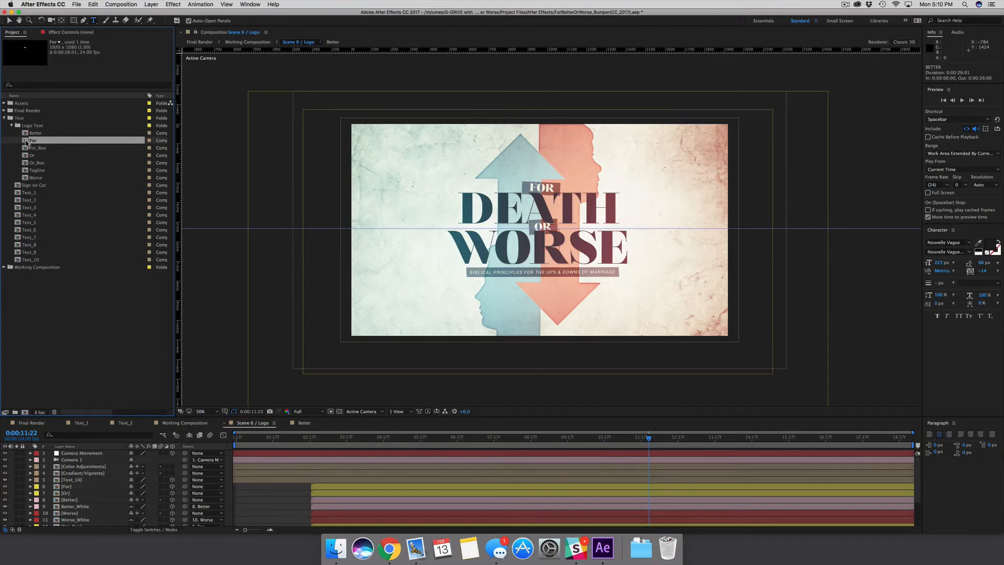
double_click(26, 142)
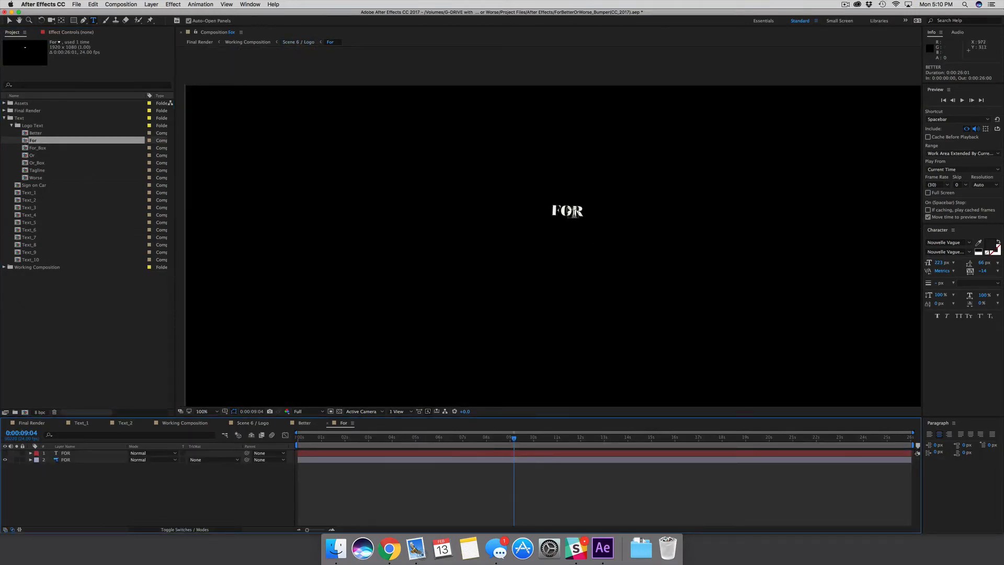
click(61, 460)
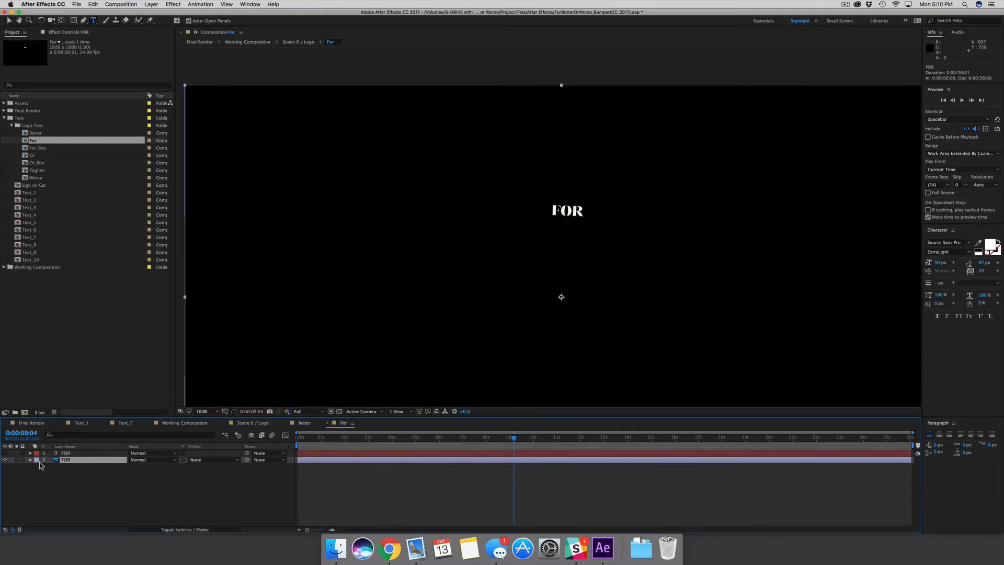
click(5, 460)
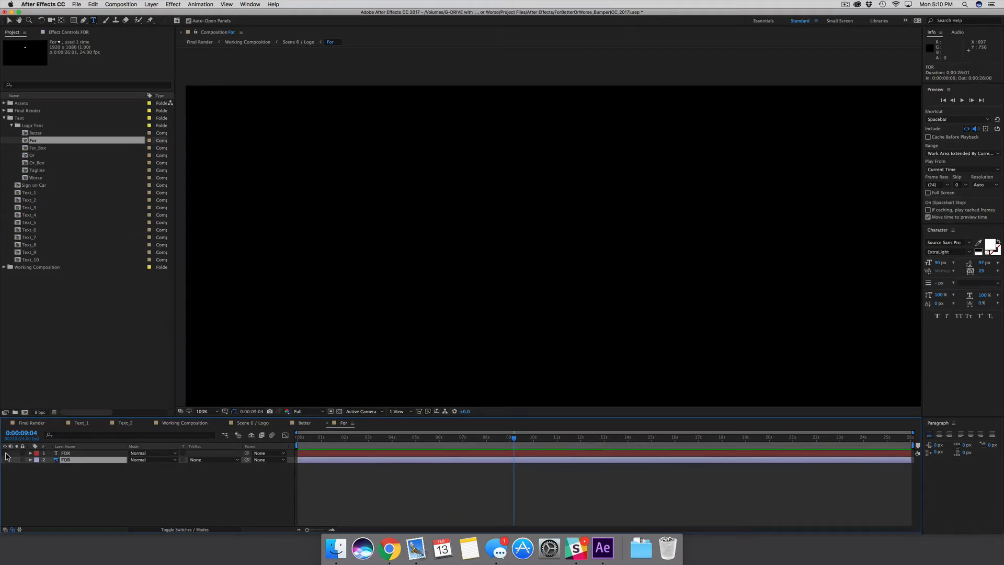
click(5, 453)
click(66, 453)
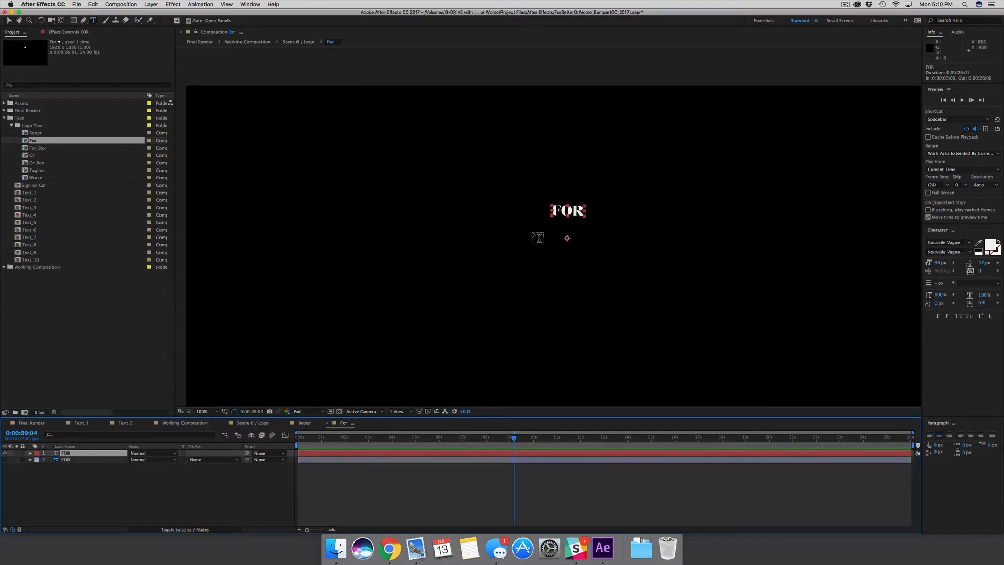
- Replace the word "FOR" with "TIL" and check the logo in the Scene 6 / Logo composition
click(557, 210)
key(super+a)
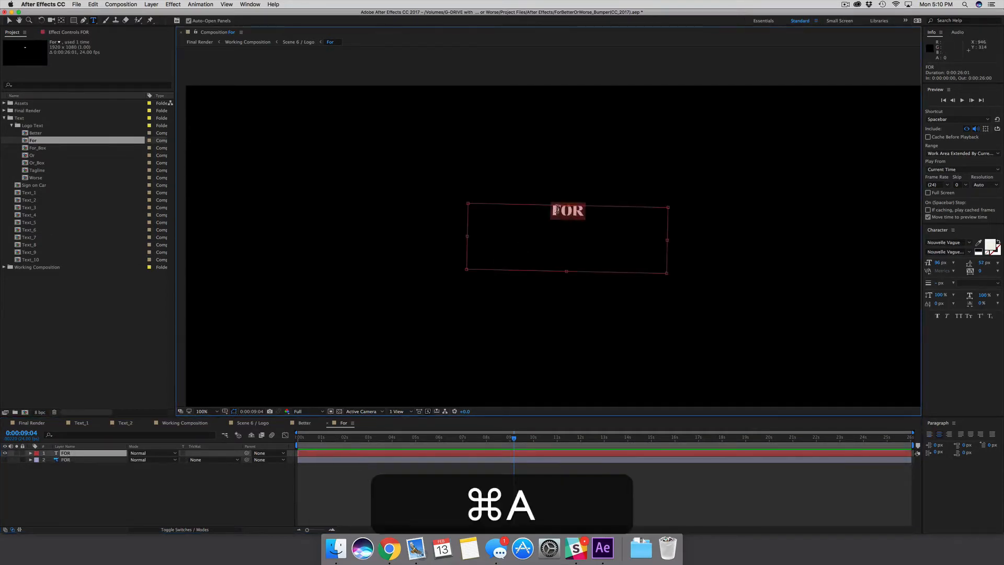
text(TIL)
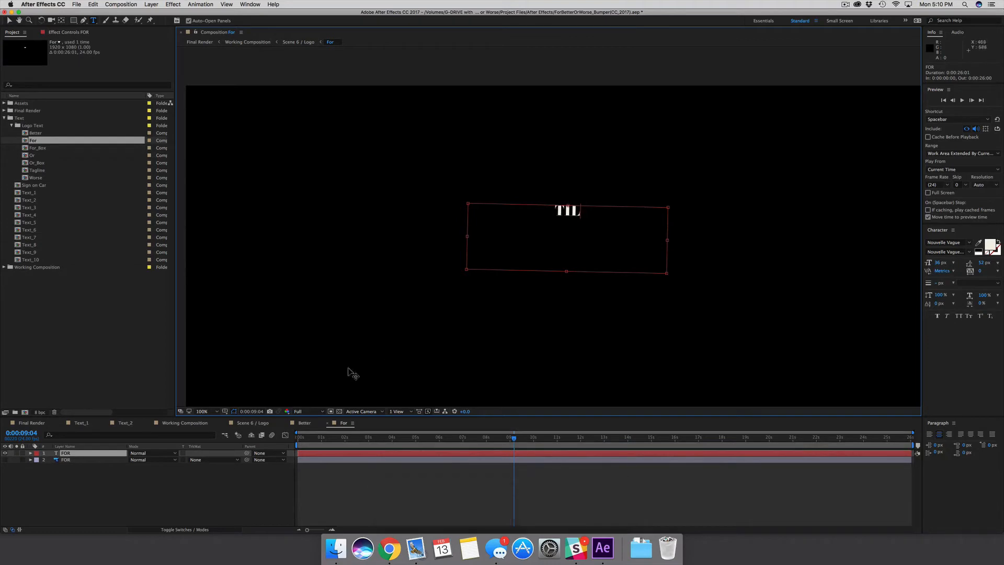
click(252, 423)
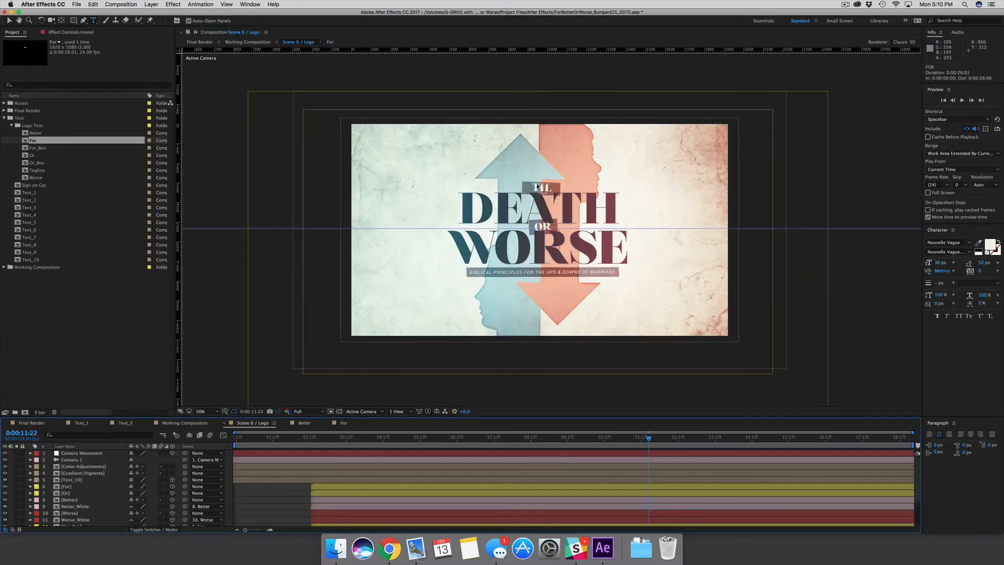
- Inspect the For_Box layer behind the "TIL" text in Scene 6 / Logo, then clear the layer selection
click(69, 513)
scroll(72, 512, down, 3)
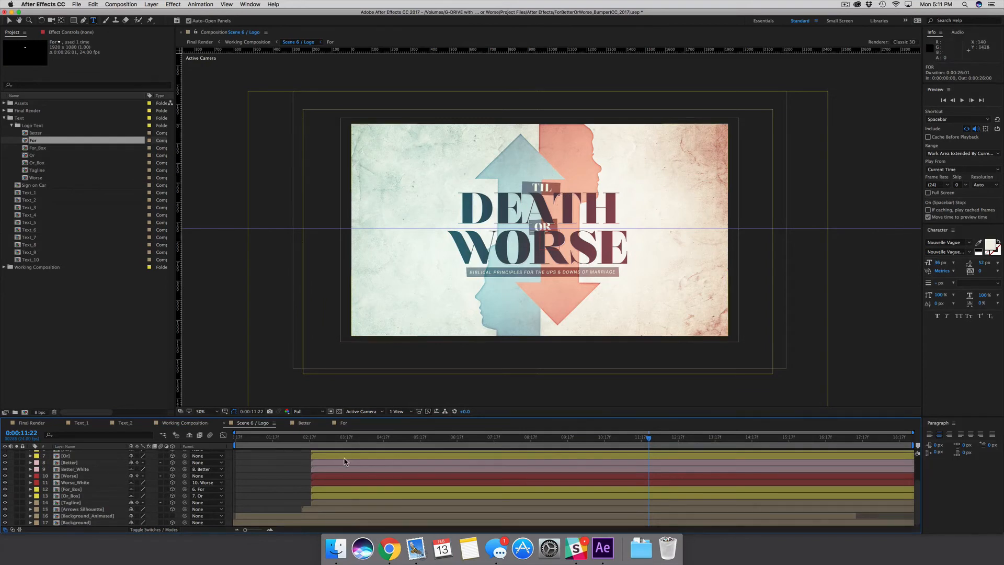
click(330, 489)
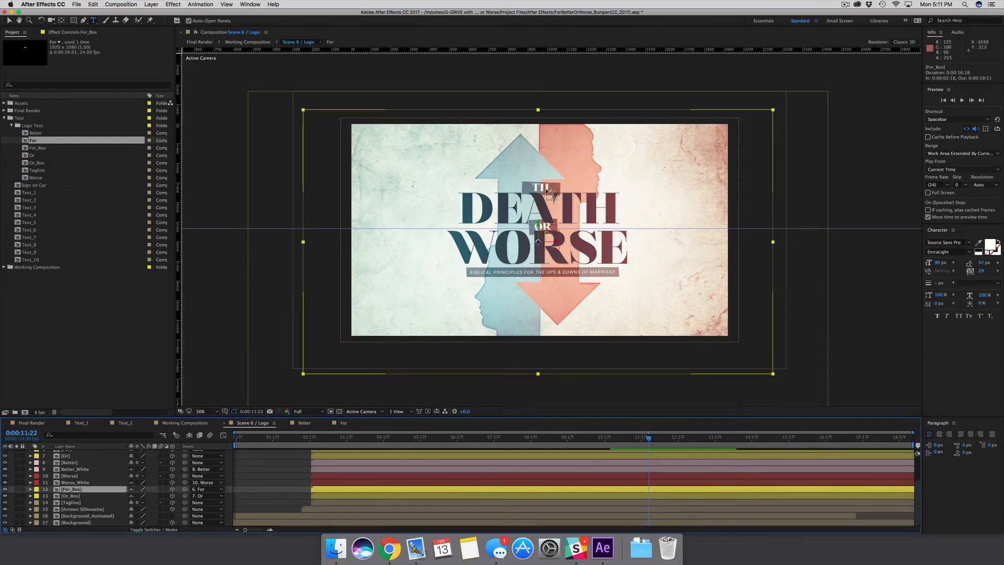
click(263, 460)
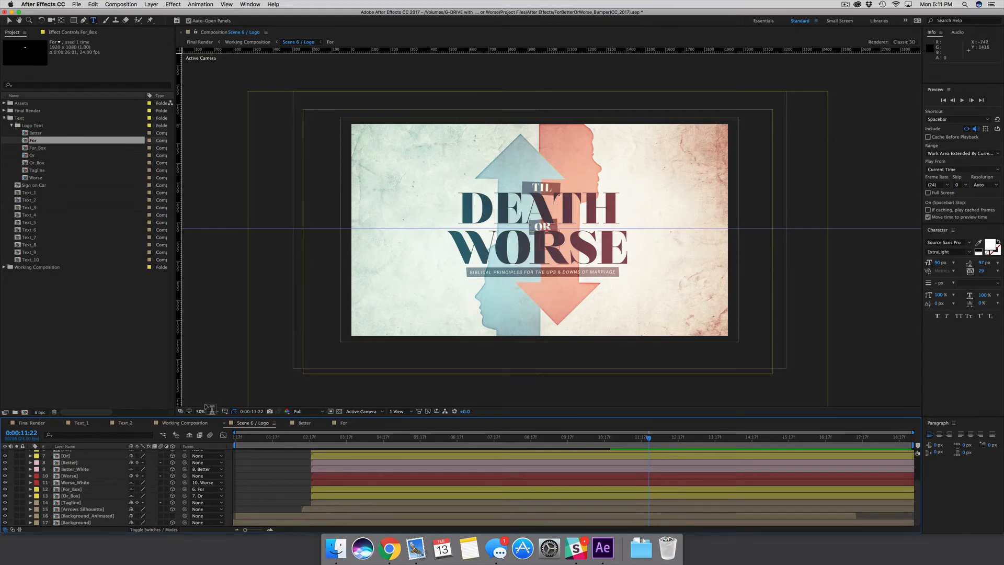
- Hide the editable text layers and show the original outline layers in the Better and For compositions, then check Scene 6 / Logo
click(304, 423)
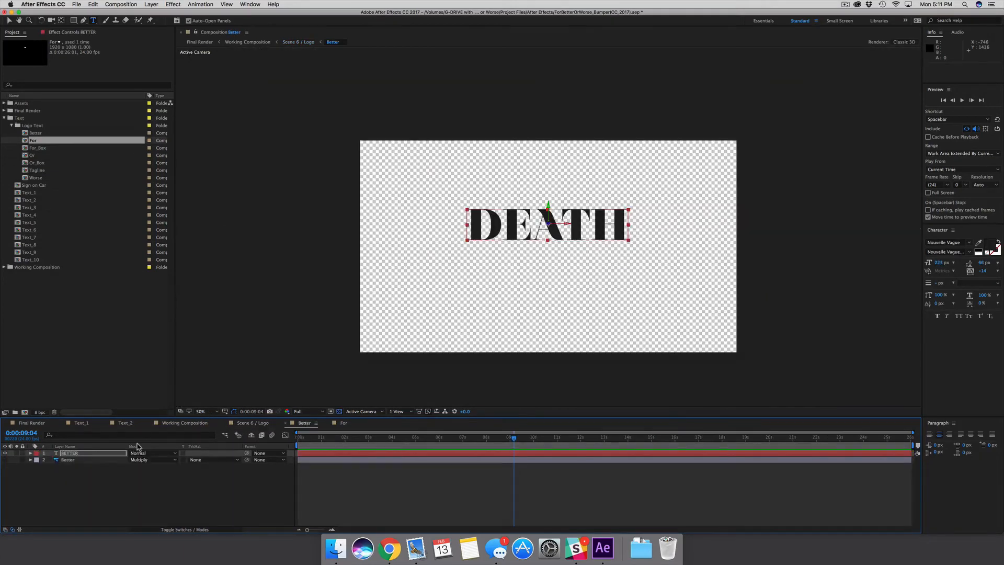
click(5, 453)
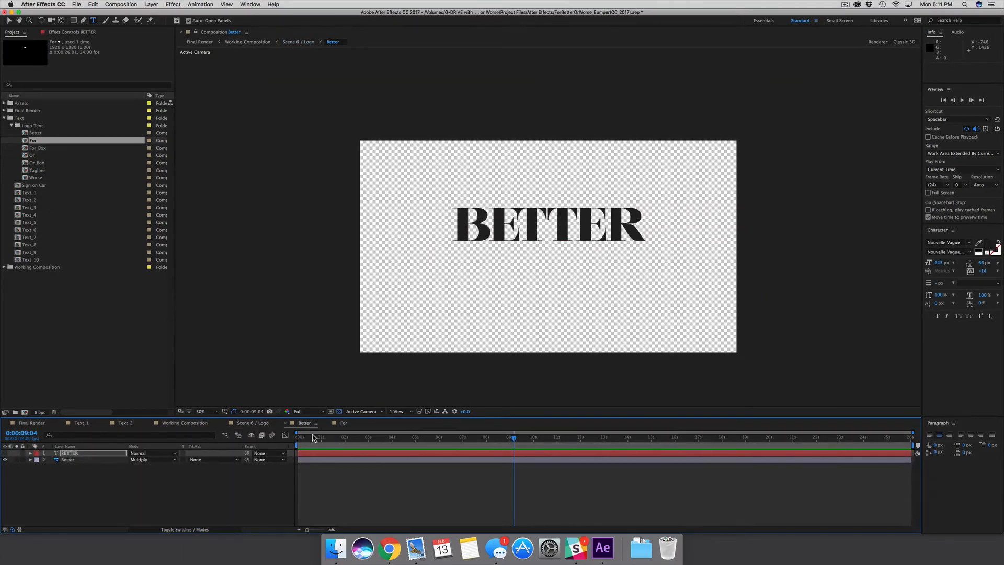
click(342, 423)
click(4, 453)
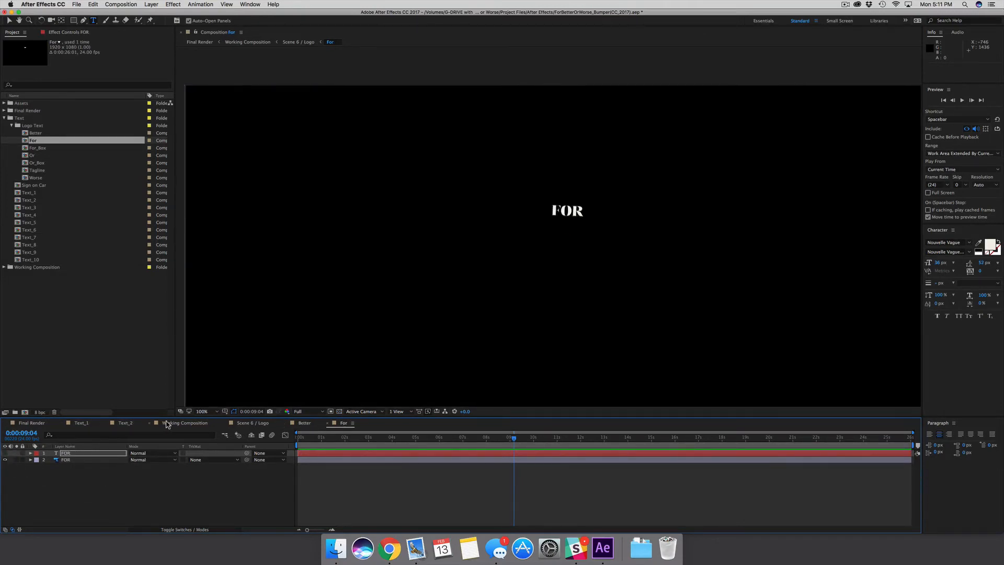
click(244, 423)
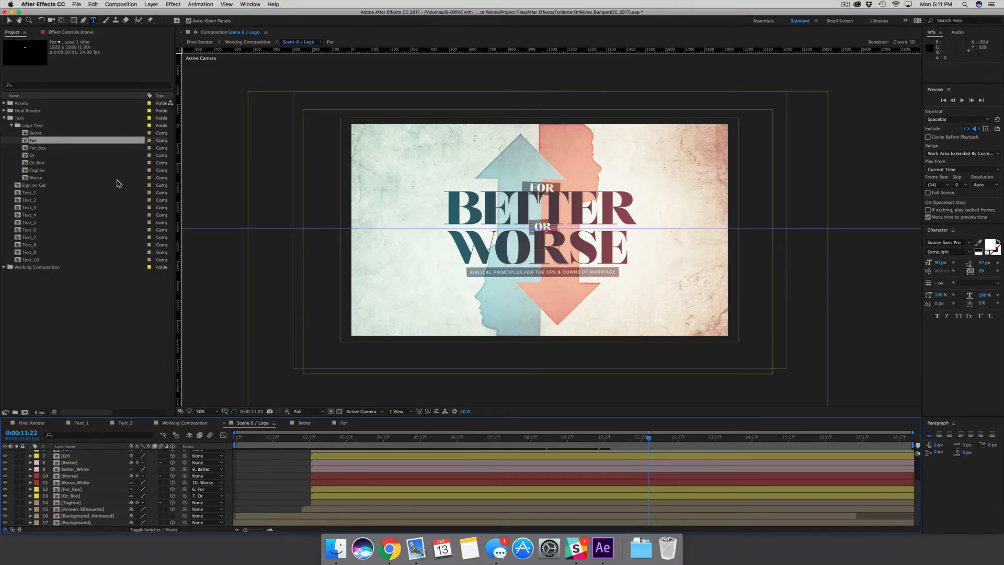
- Reveal the source file of the Better composition's outline layer in Finder and open ForBetterorWorse_Brand.psd in Photoshop
click(27, 134)
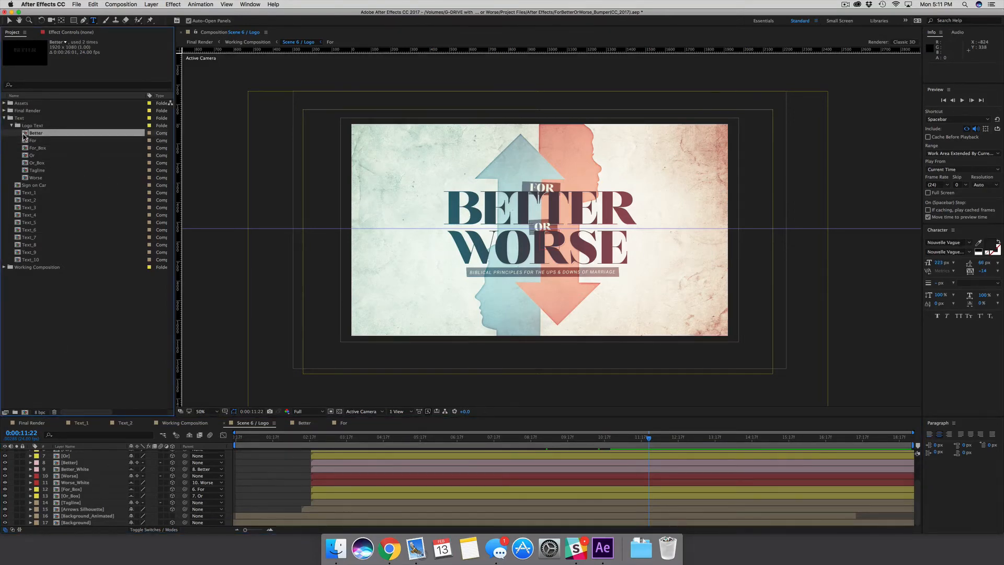
double_click(25, 134)
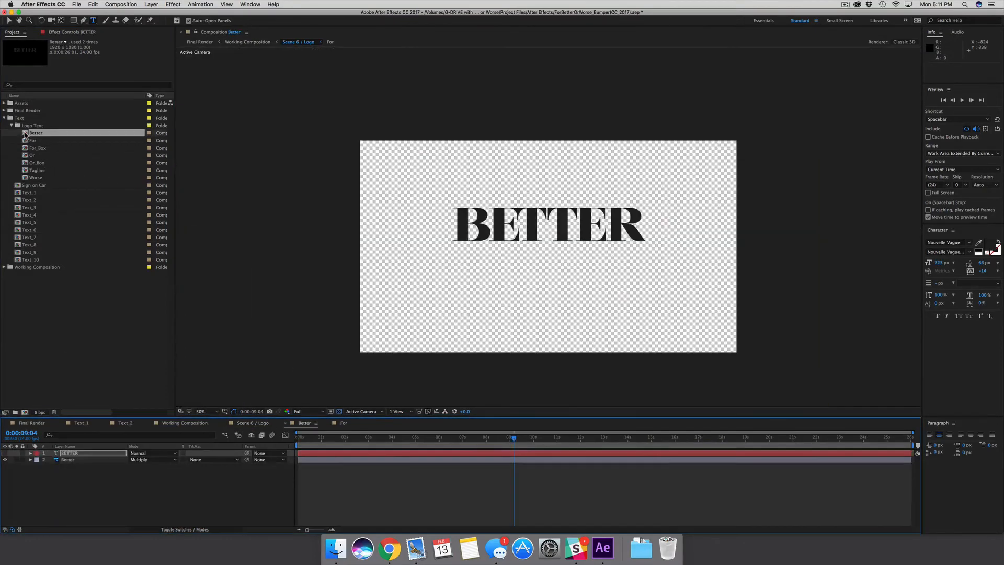
click(68, 461)
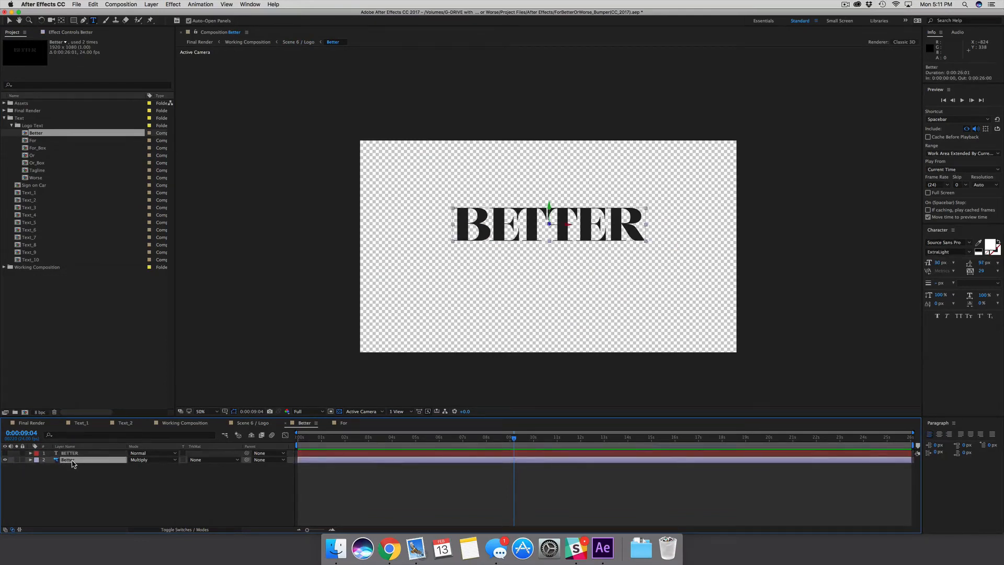
right_click(73, 464)
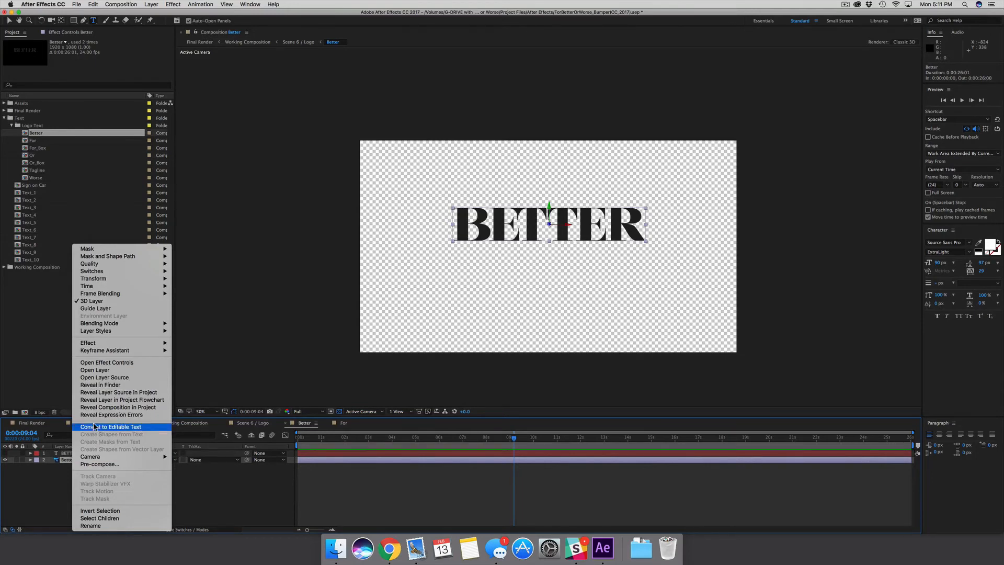
click(94, 386)
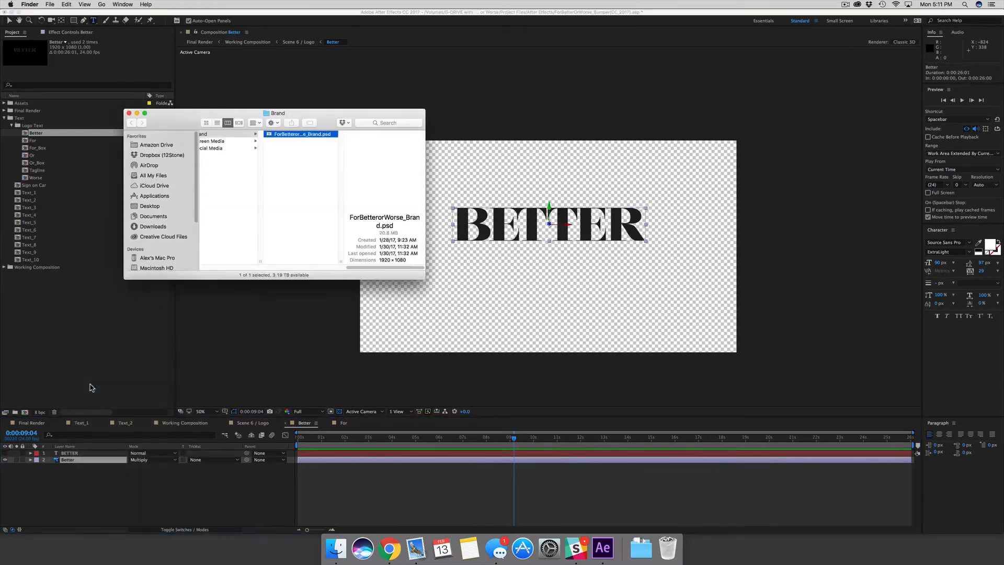
double_click(268, 135)
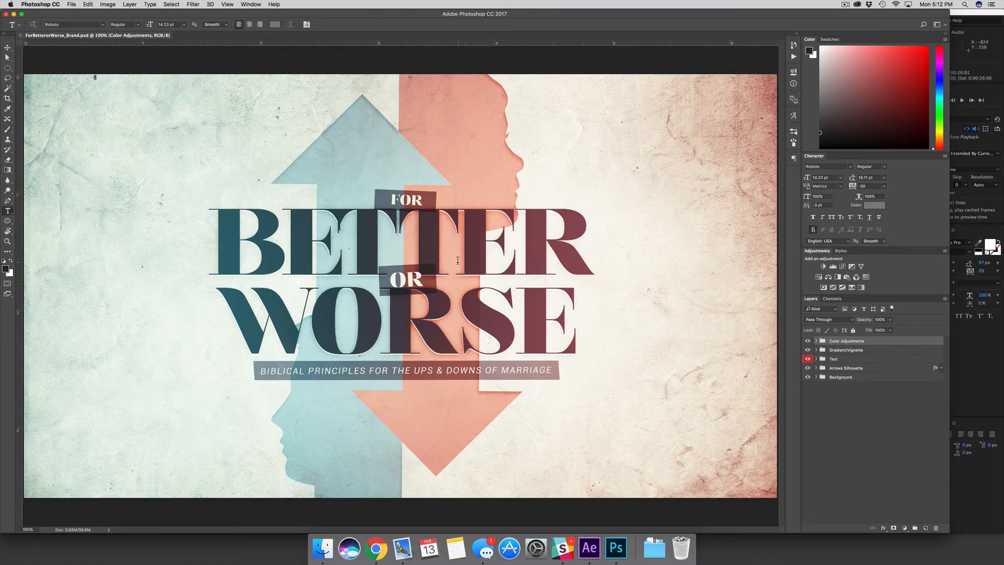
- Replace the word "BETTER" with "DEATH" in the Photoshop artwork
click(855, 398)
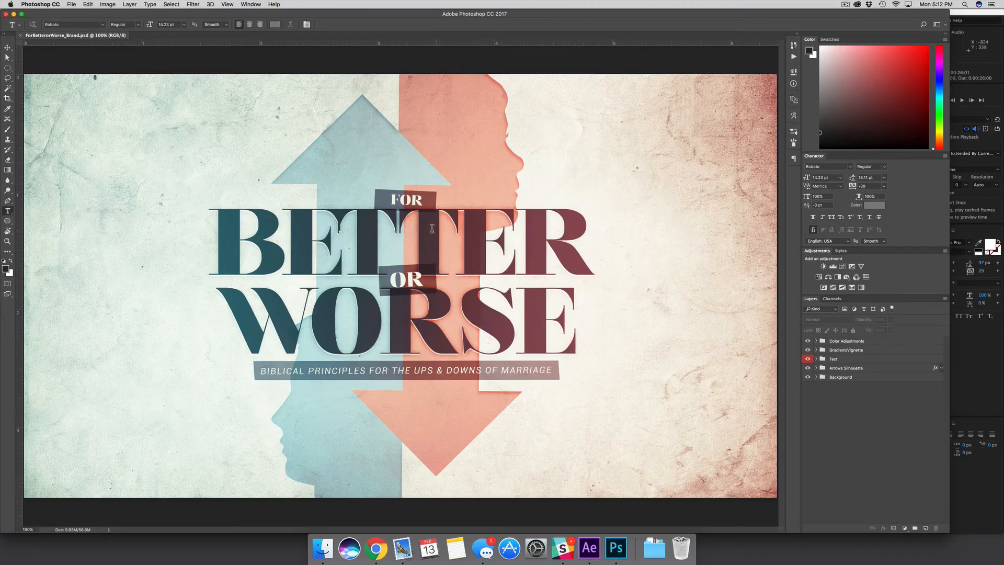
drag(578, 234, 234, 231)
text(DEATH)
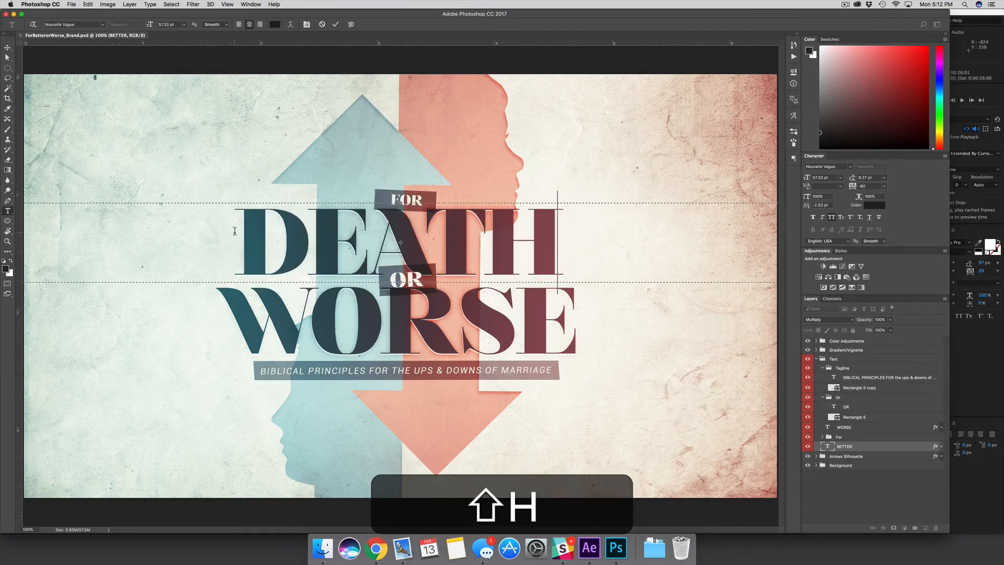
click(724, 501)
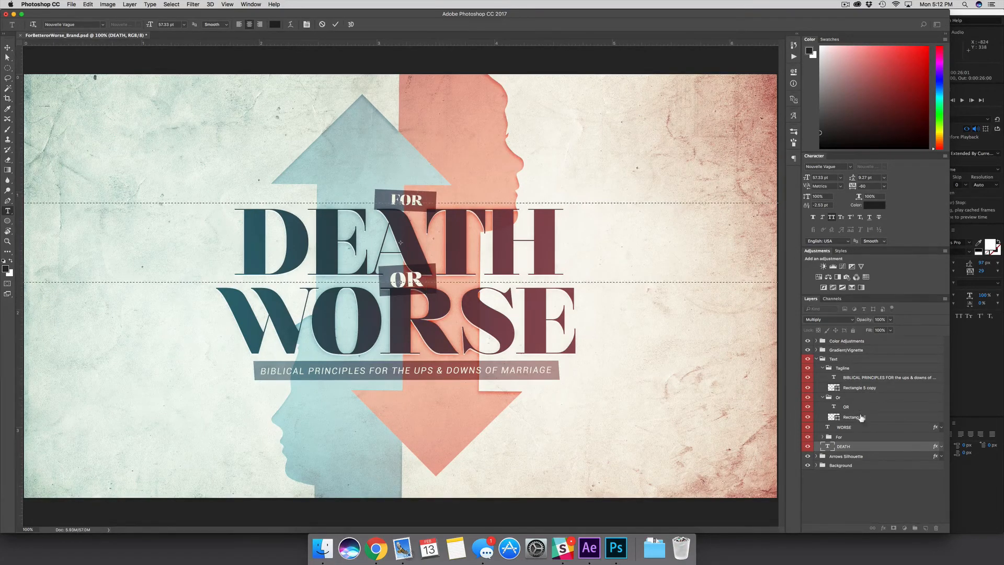
- Expand the For layer group and replace its text "FOR" with "TIL"
click(819, 439)
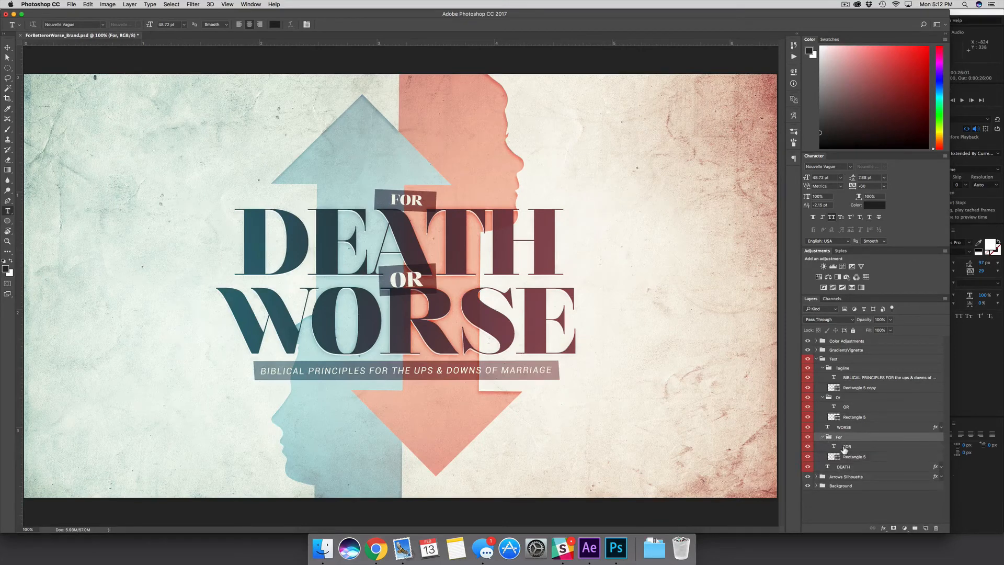
click(847, 446)
click(405, 200)
key(shift+super+a)
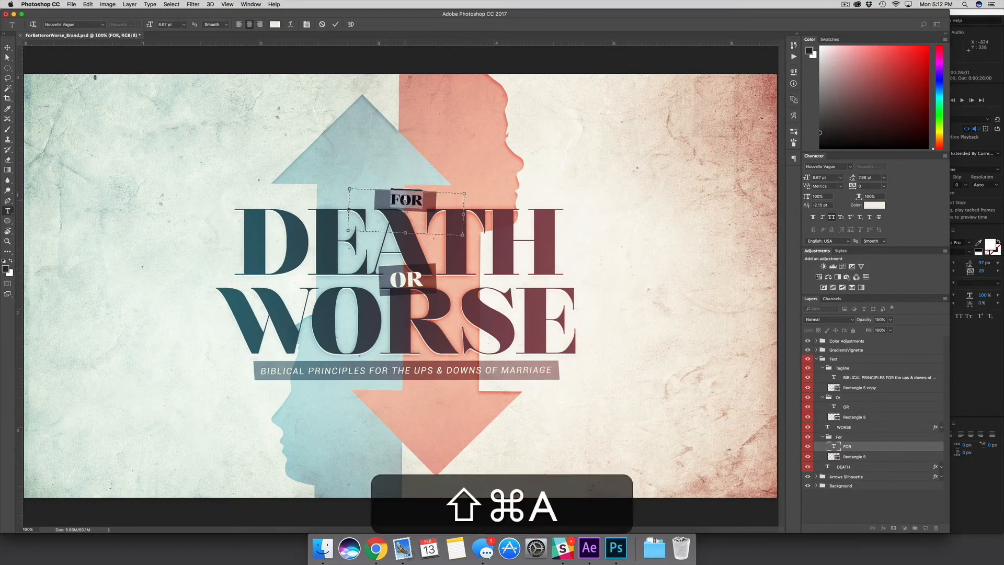
text(TIL)
key(super+Return)
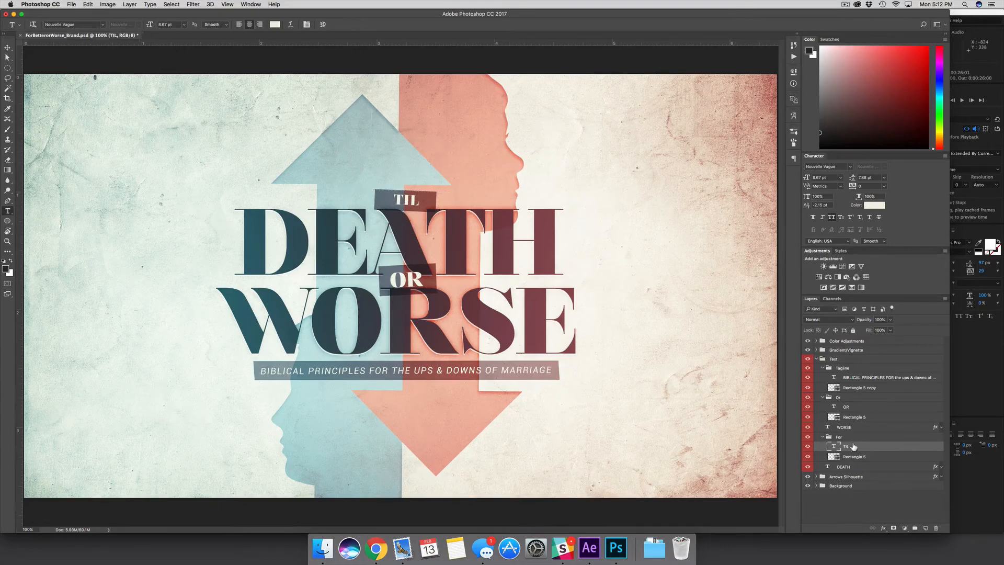
- Replace the word "OR" between the two large title words with "DO US"
click(400, 280)
click(400, 280)
key(shift+super+a)
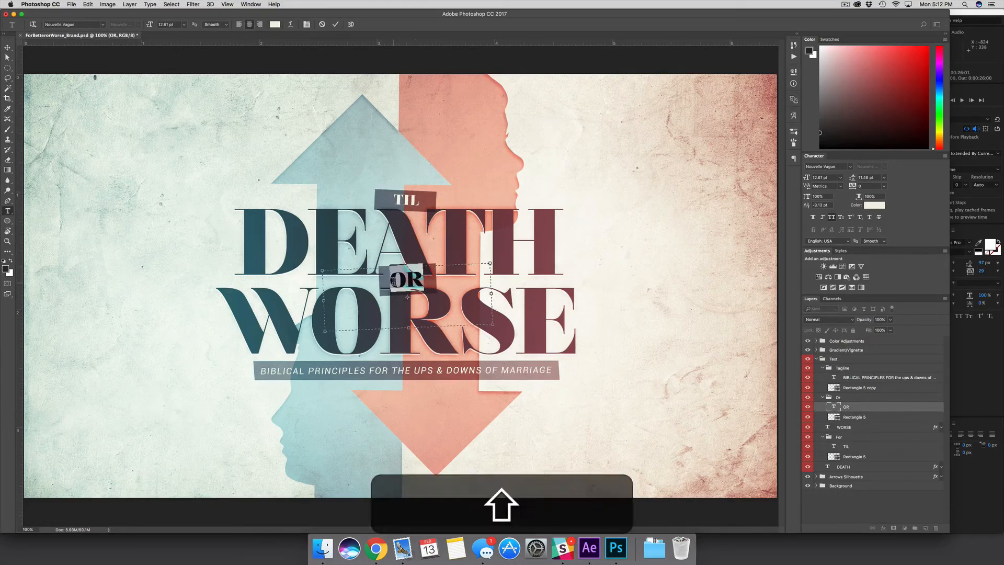
text(DO US)
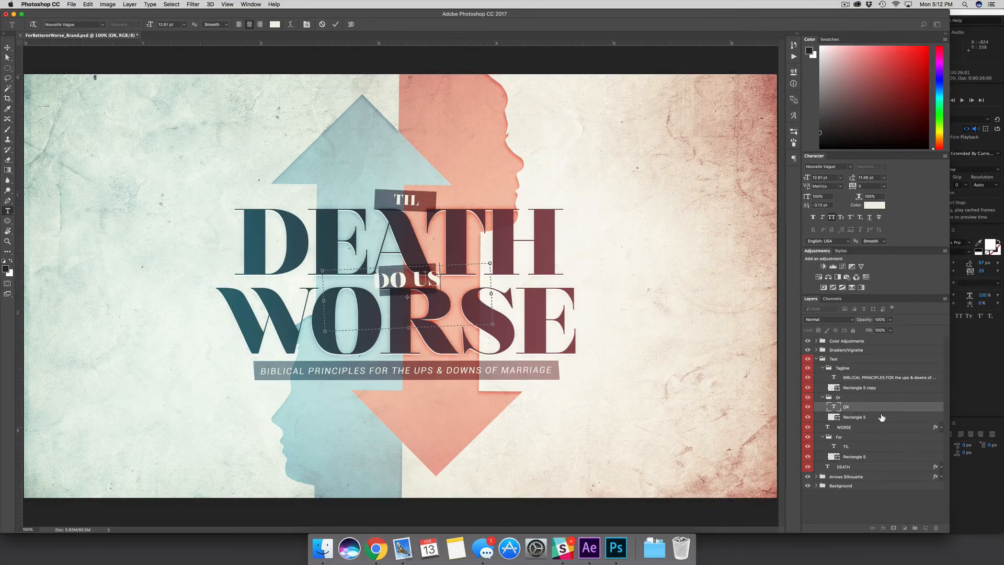
key(super+Return)
- Widen the Rectangle 5 box behind "DO US" on both sides so it covers the whole text
key(alt+bracketleft)
key(a)
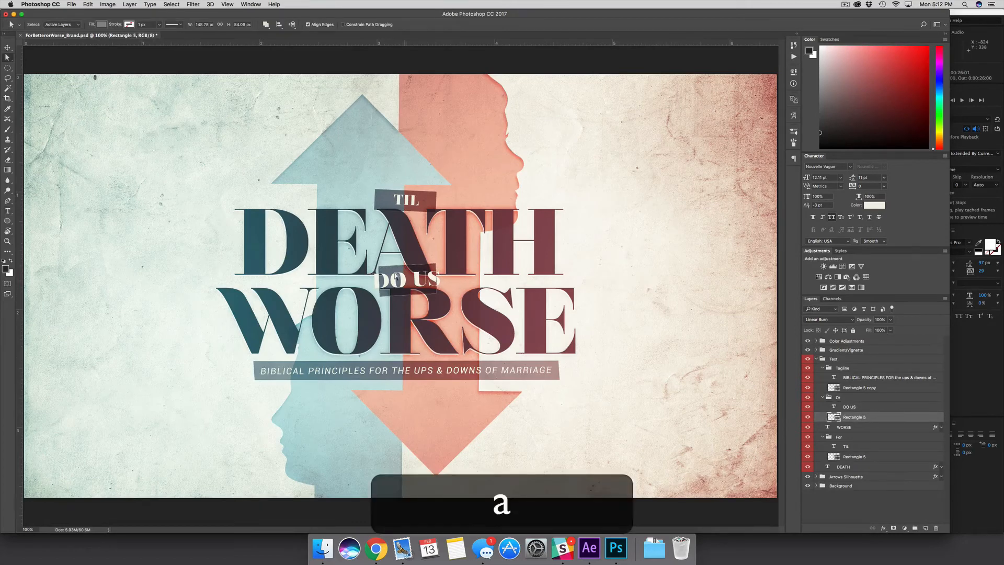
drag(380, 299, 370, 299)
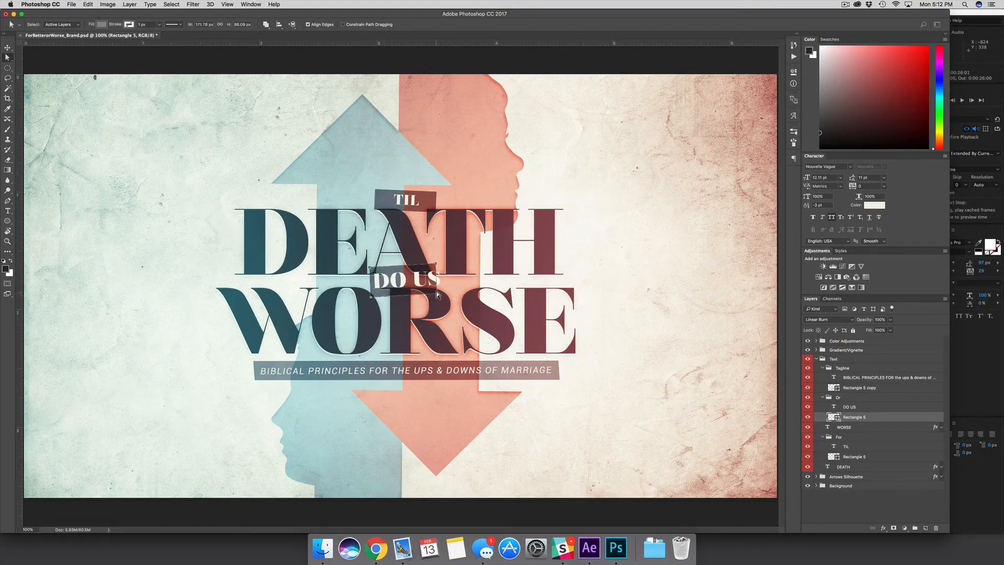
drag(436, 265, 445, 263)
click(389, 306)
- Replace the word "WORSE" with "PART" and clear the layer selection
key(t)
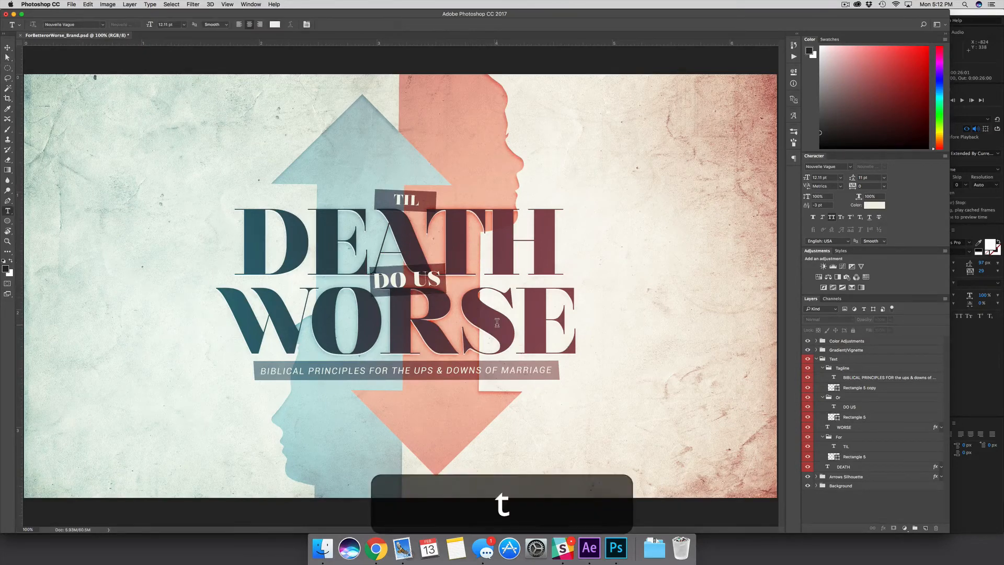
click(486, 325)
key(super+a)
text(PART)
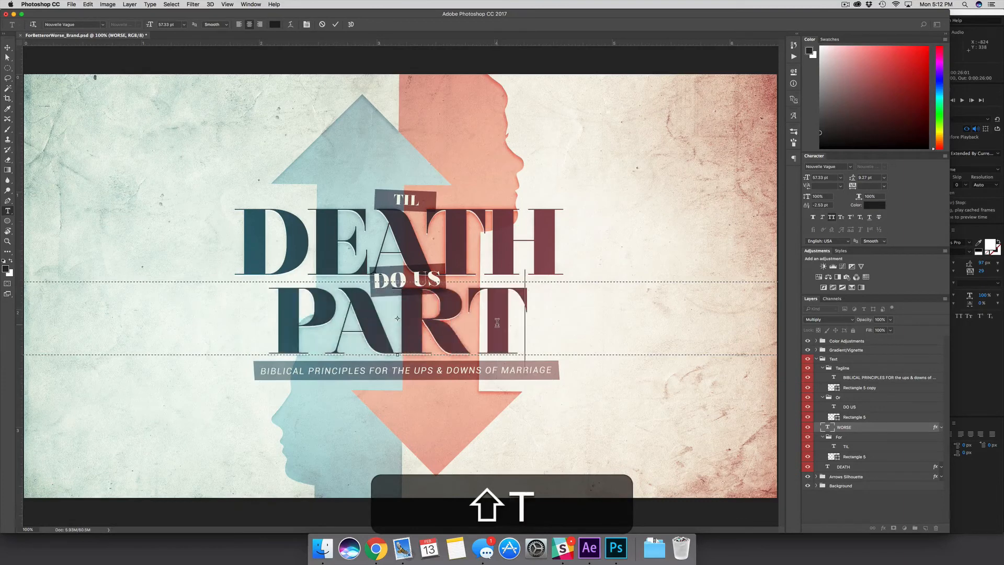
key(super+Return)
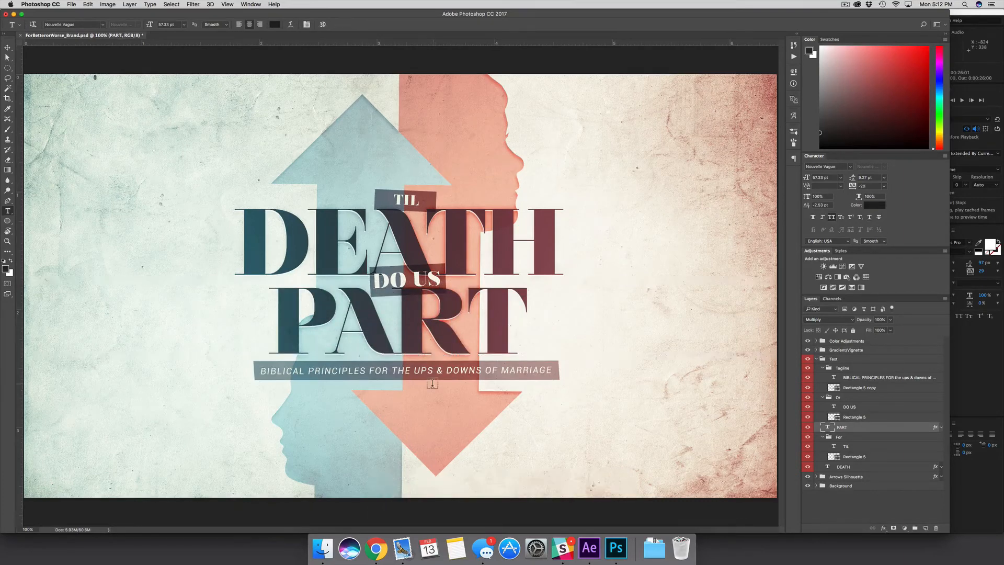
click(850, 506)
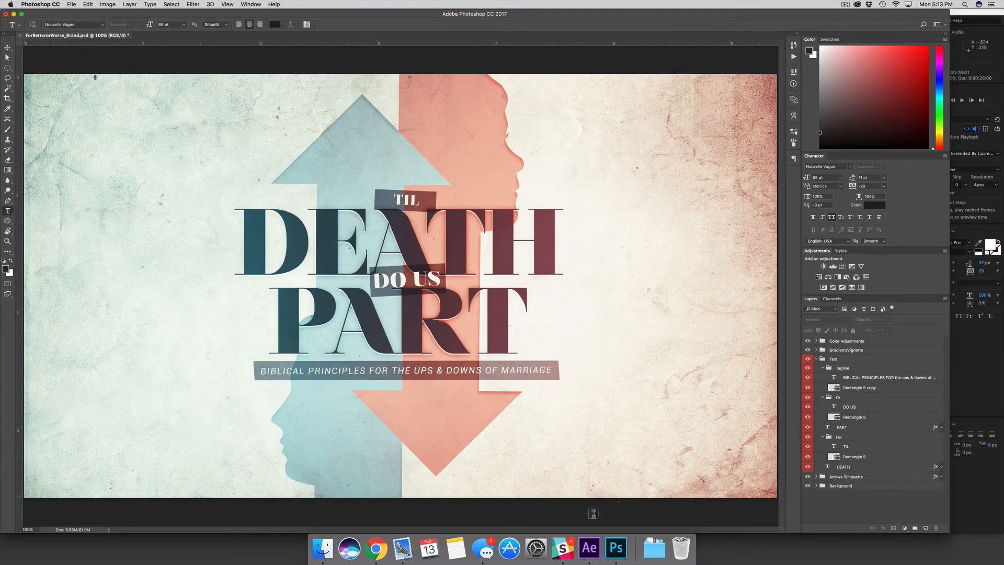
- Save the Photoshop file, return to After Effects and check the updated logo in the Scene 6 / Logo composition
key(super+s)
click(589, 550)
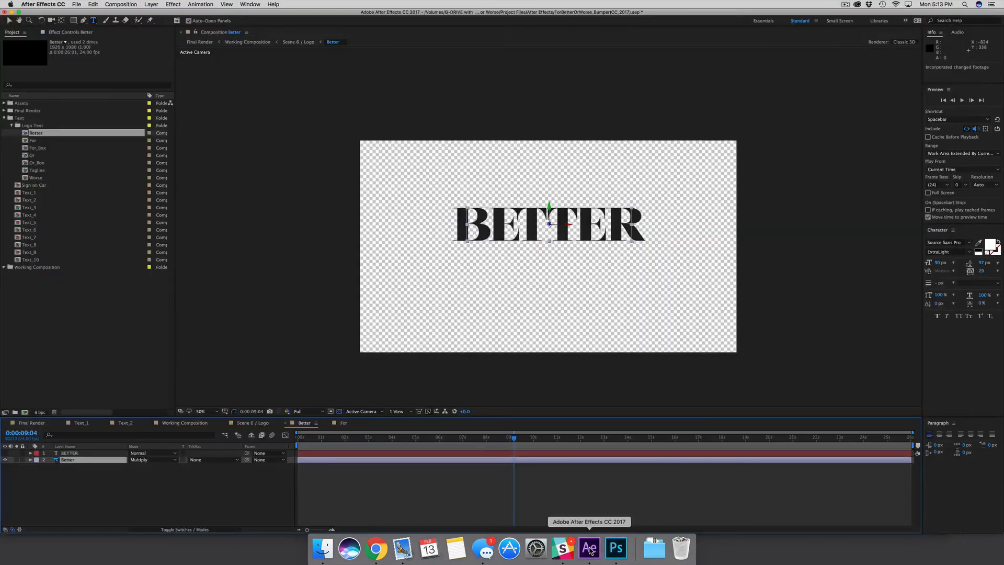
click(246, 425)
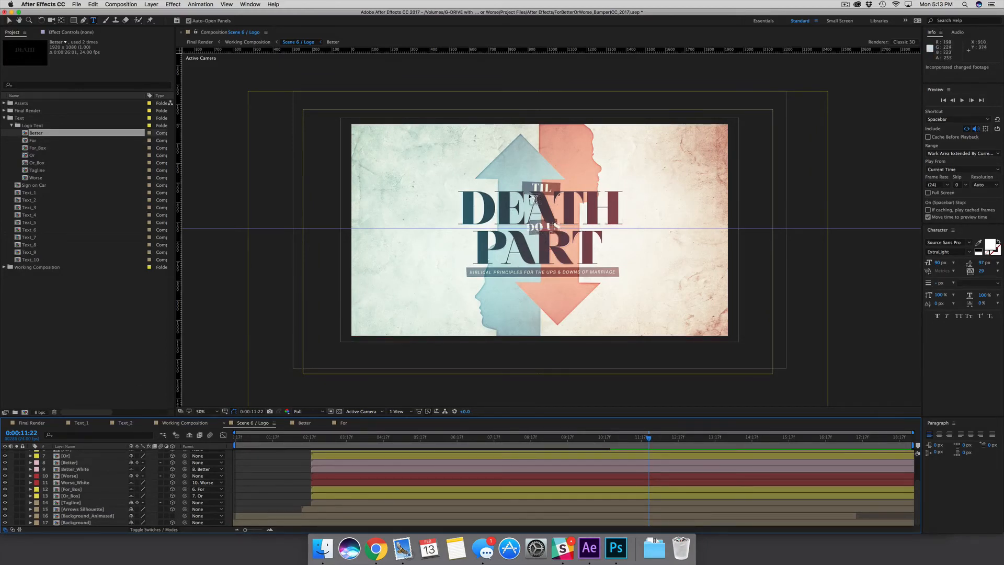
- Open the For_Box composition from Scene 6 / Logo and narrow the Rectangle 5 mask from both sides to suit the word "TIL"
click(68, 455)
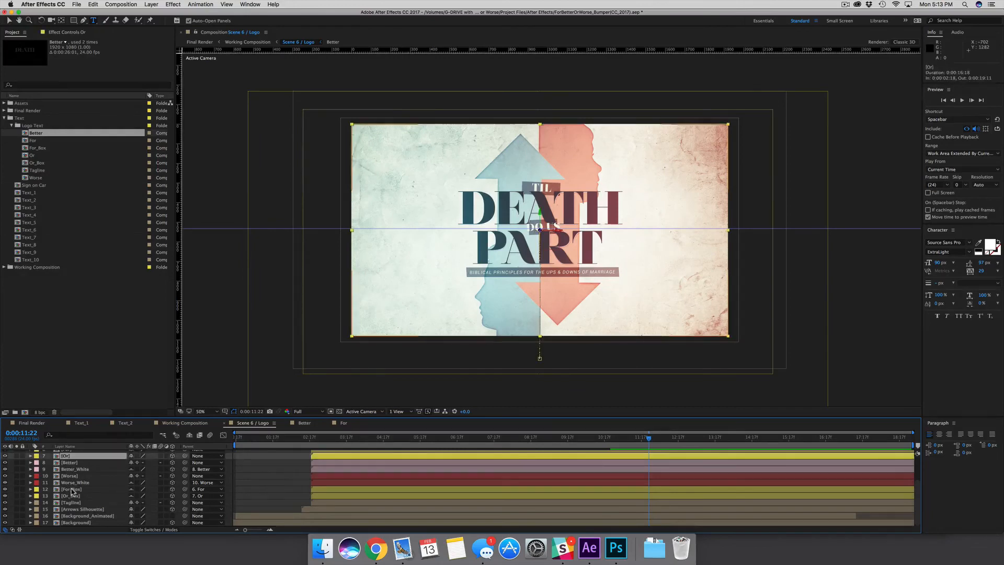
click(70, 496)
click(67, 489)
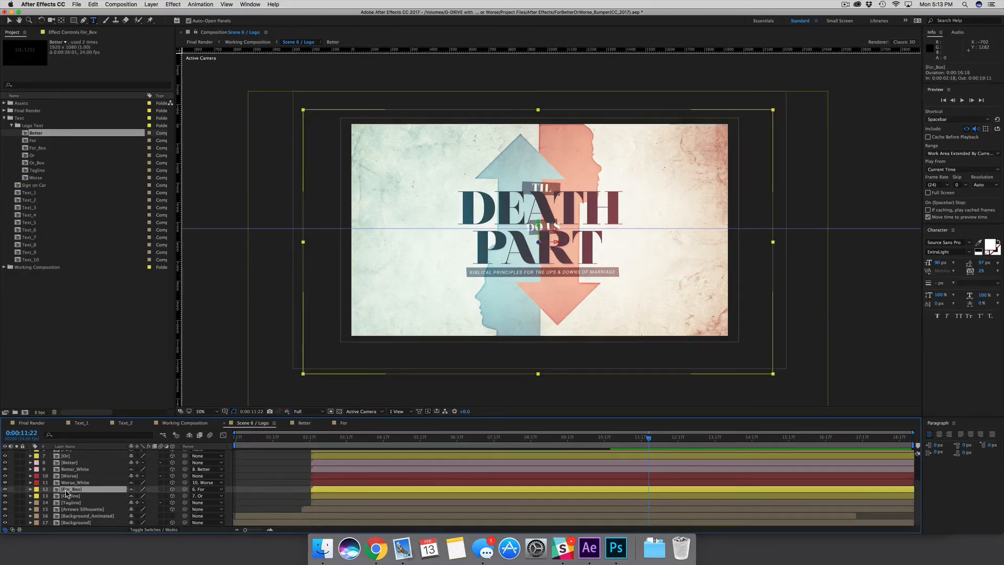
double_click(78, 489)
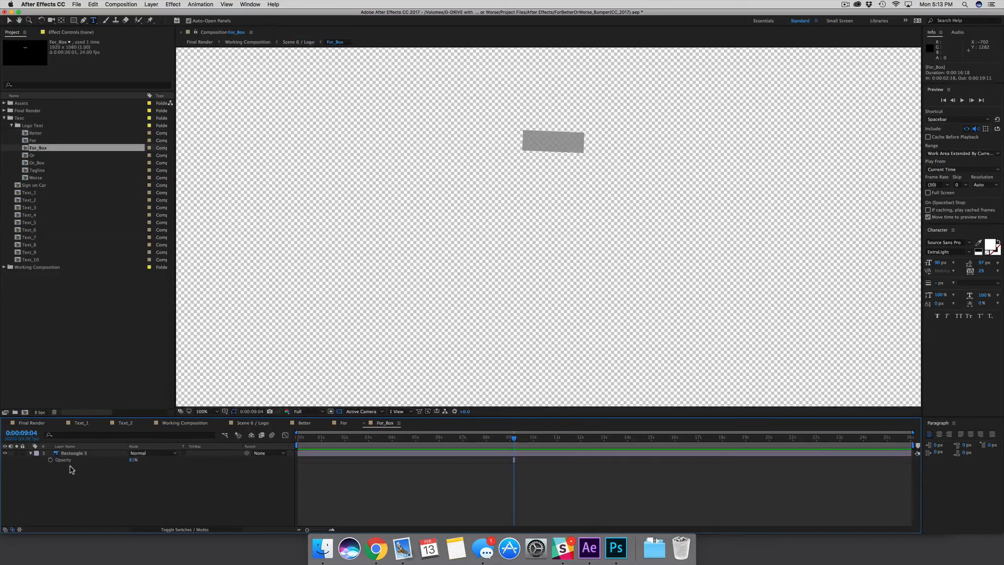
click(73, 453)
key(v)
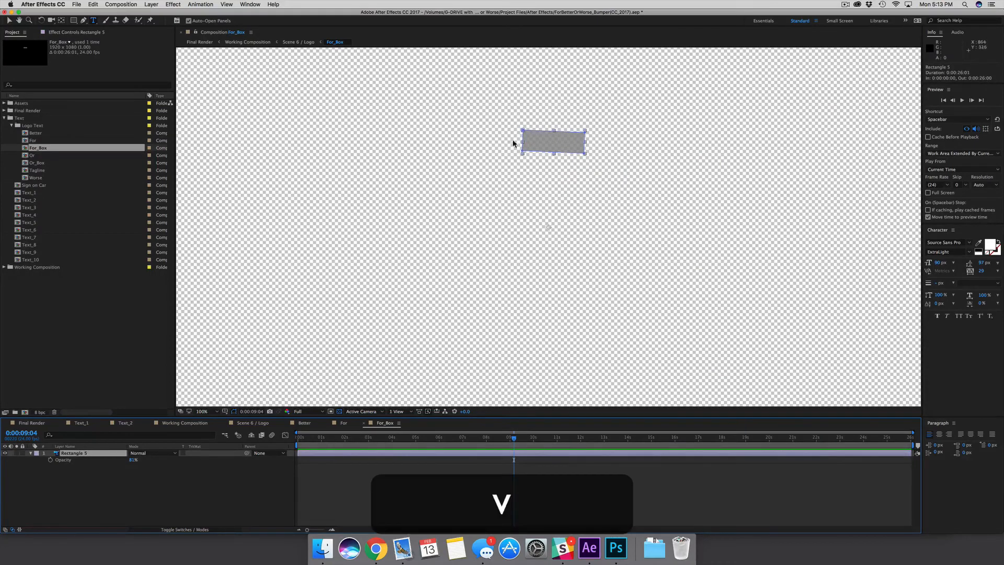
drag(524, 134, 533, 132)
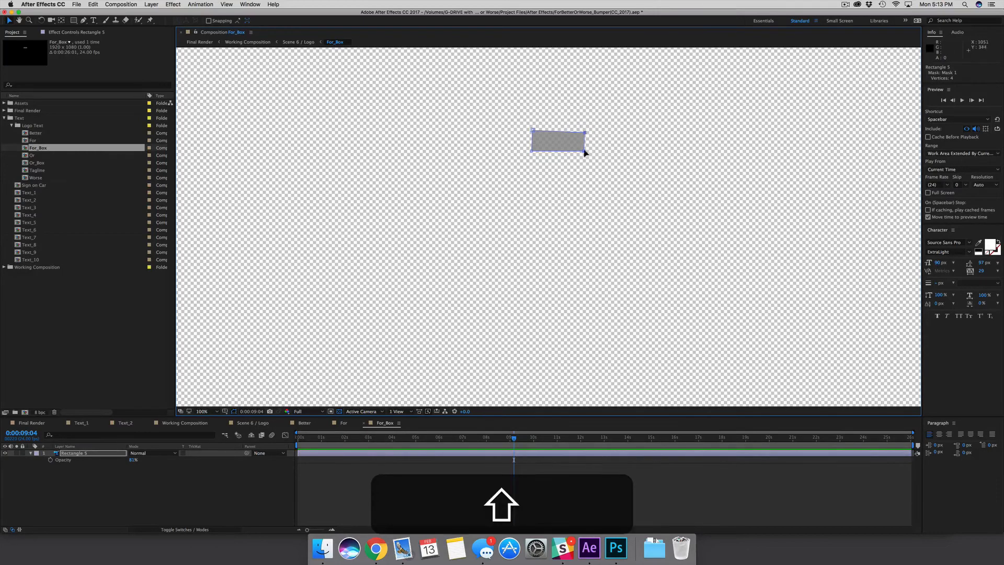
drag(585, 151, 581, 132)
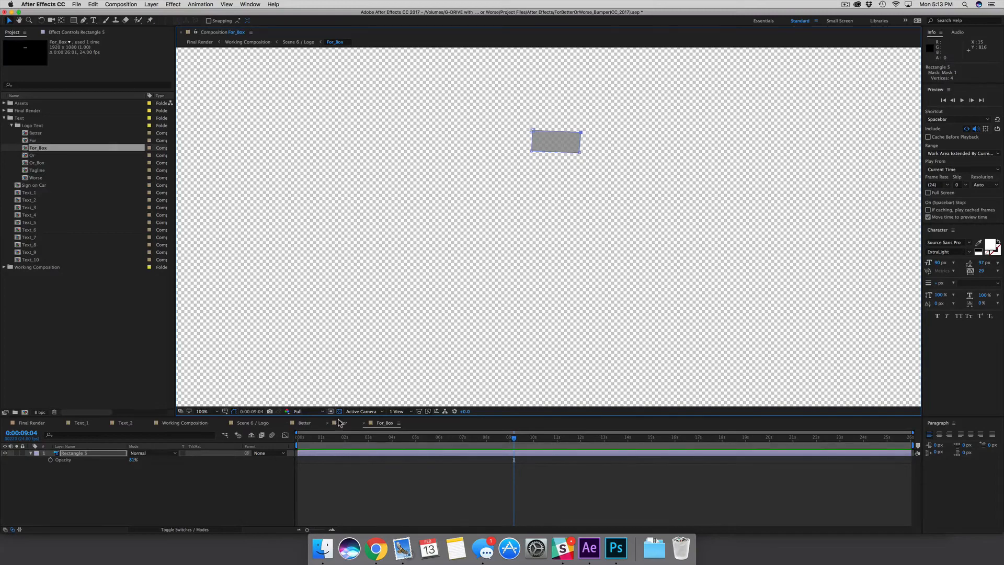
- Check the logo in the Working Composition, then open the Or_Box composition through Scene 6 / Logo
click(187, 423)
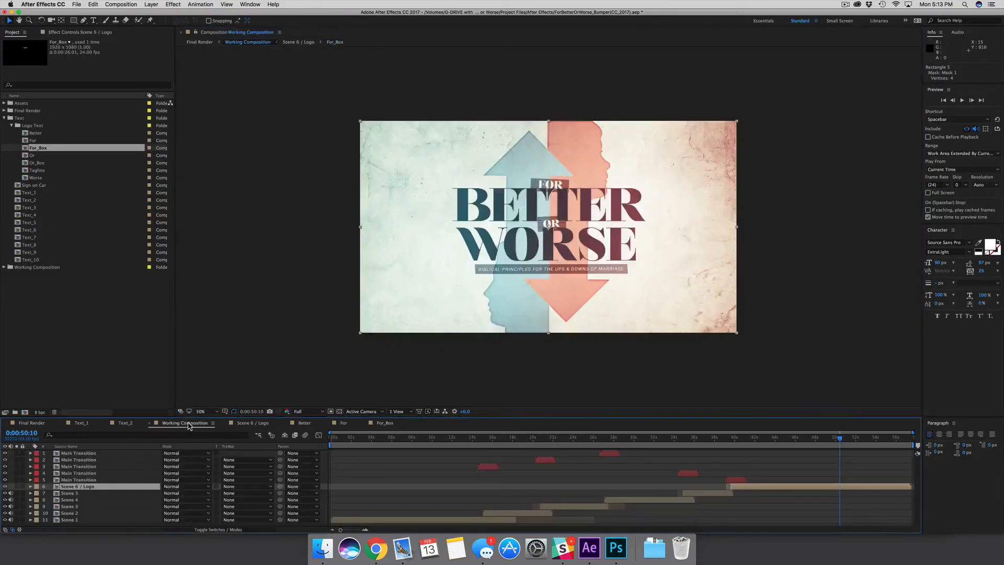
click(77, 489)
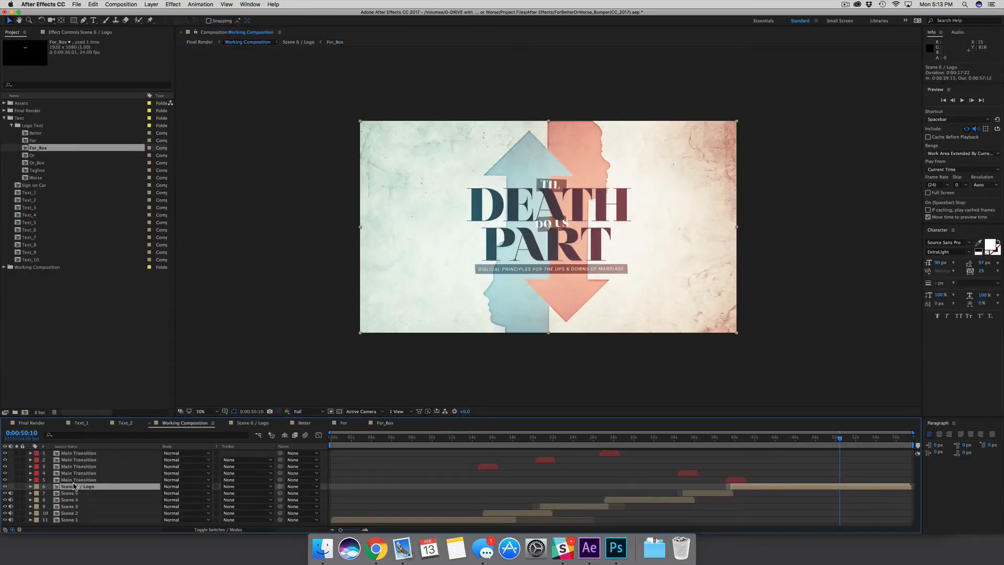
double_click(71, 487)
double_click(73, 499)
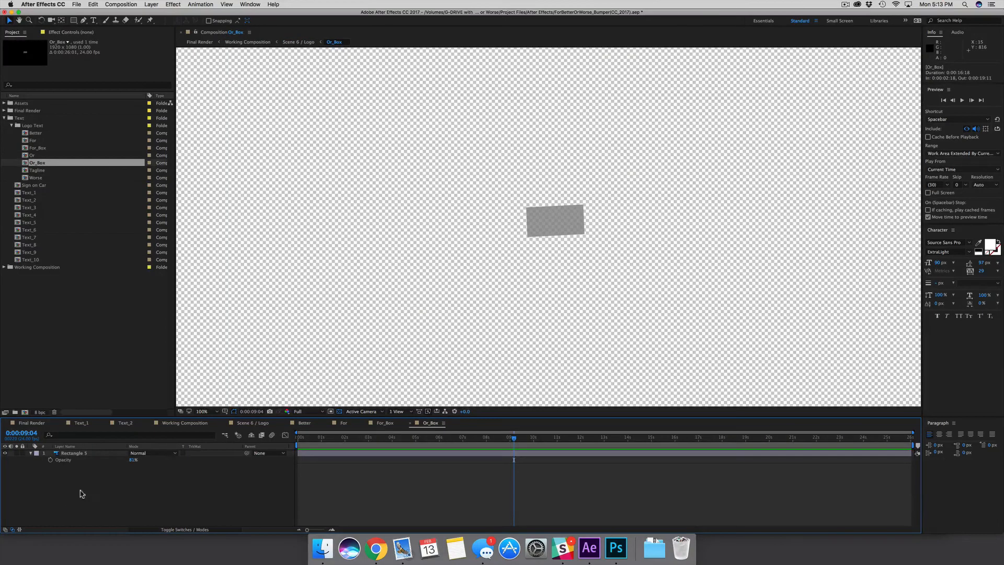
- Widen the Rectangle 5 mask on both sides in Or_Box to suit "DO US" and check the logo in Scene 6 / Logo
click(370, 449)
click(528, 236)
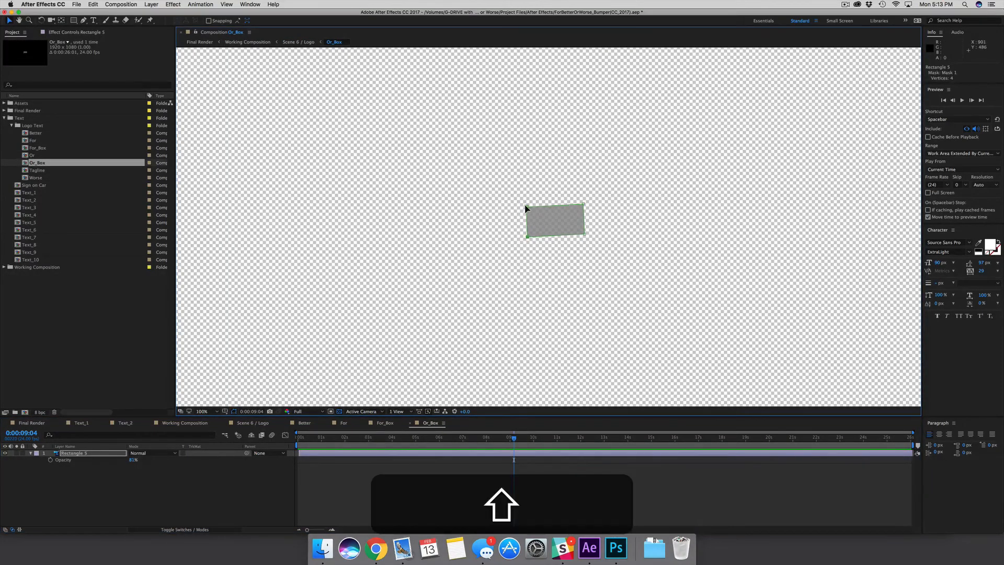
drag(524, 209, 516, 210)
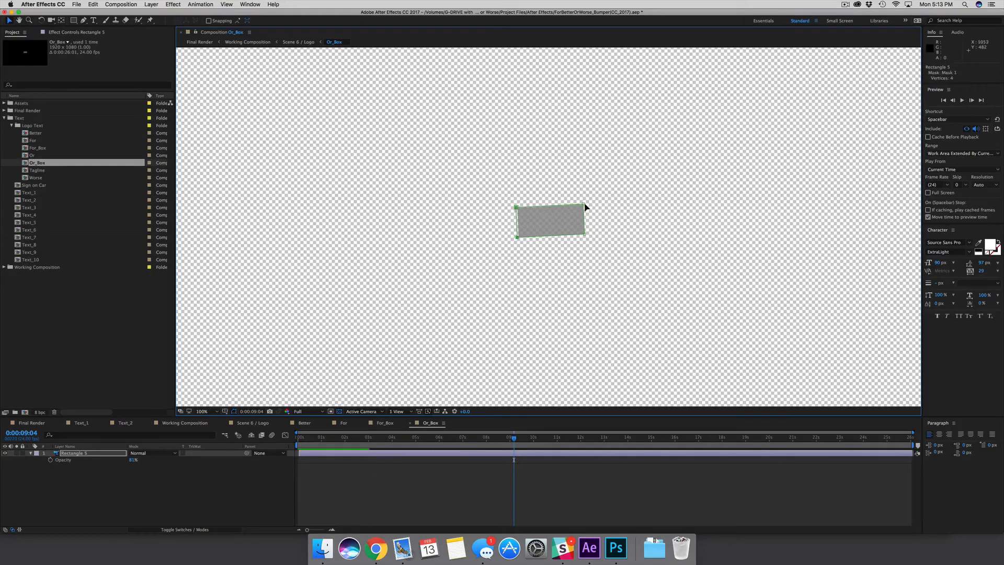
drag(584, 234, 594, 230)
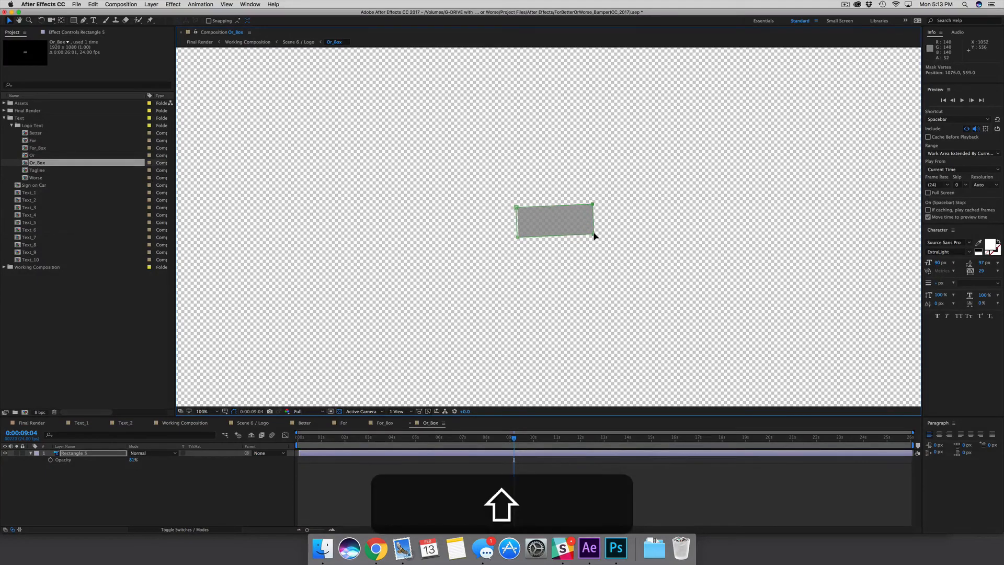
click(249, 424)
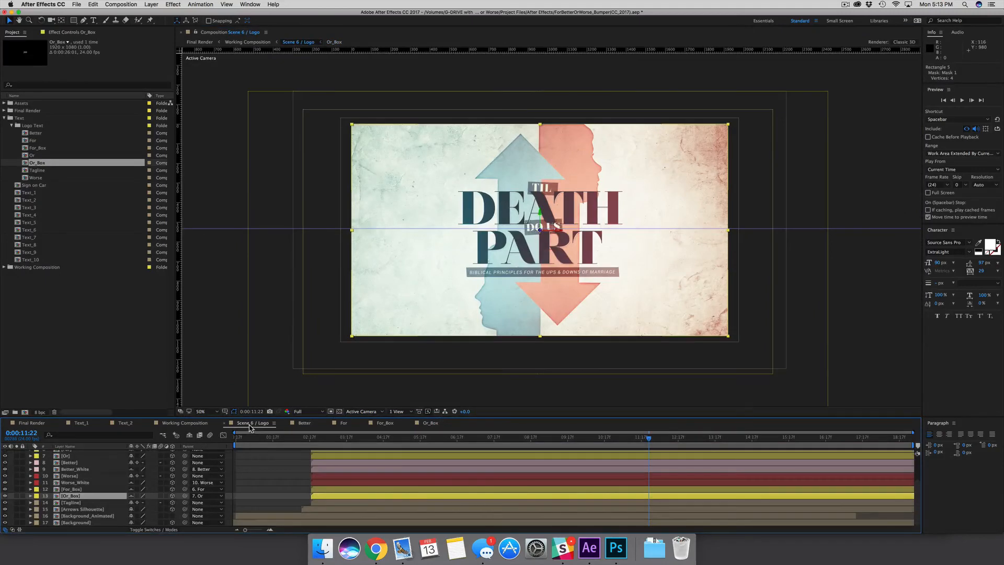
click(296, 465)
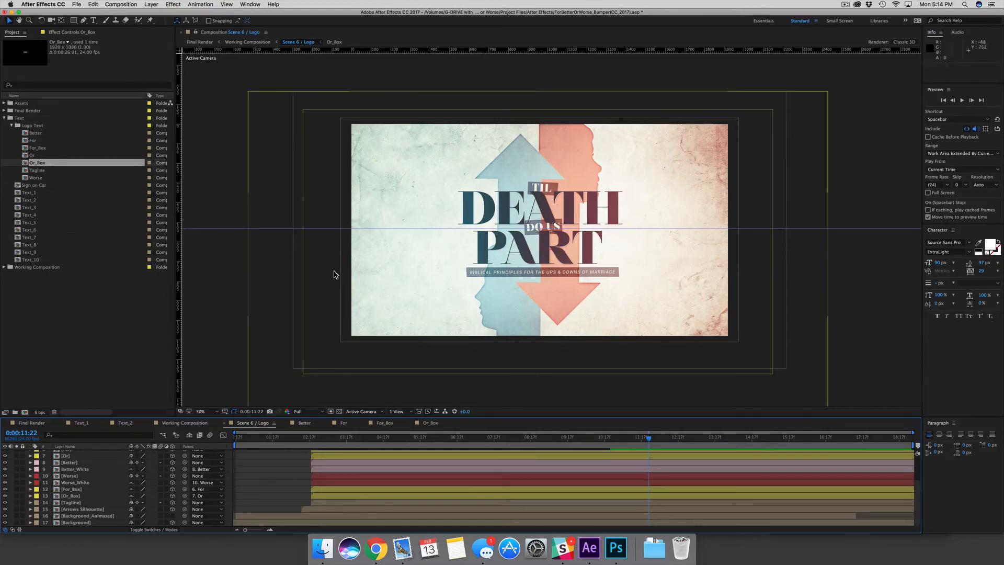
- Open the Audio composition from Final Render and widen the source name column so the music and SFX file names can be read
click(31, 423)
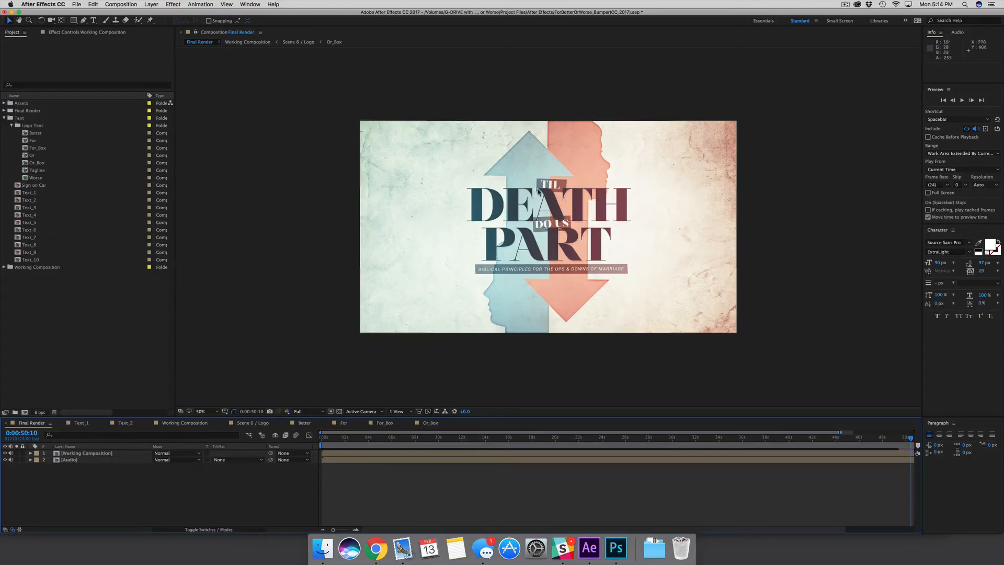
click(396, 460)
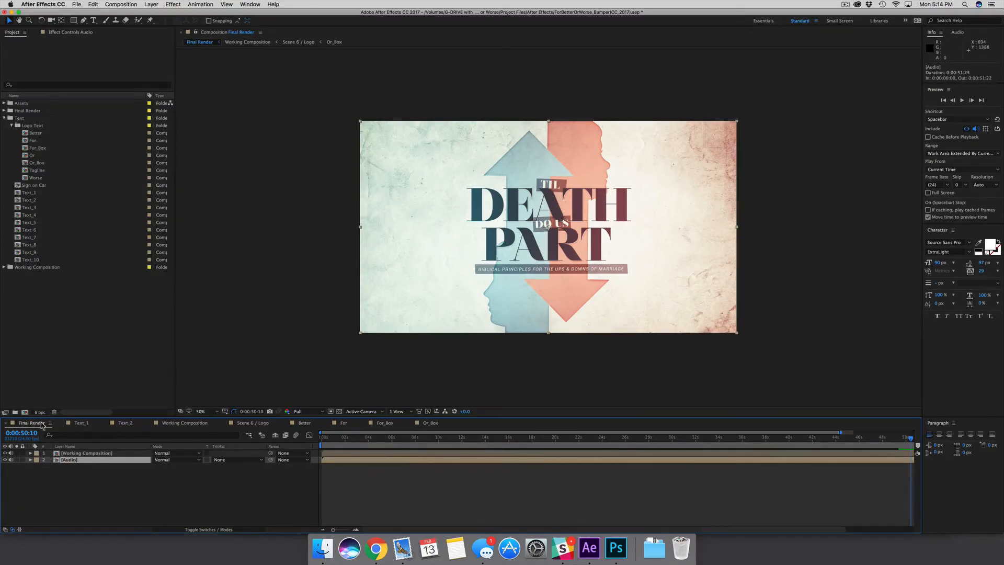
double_click(391, 461)
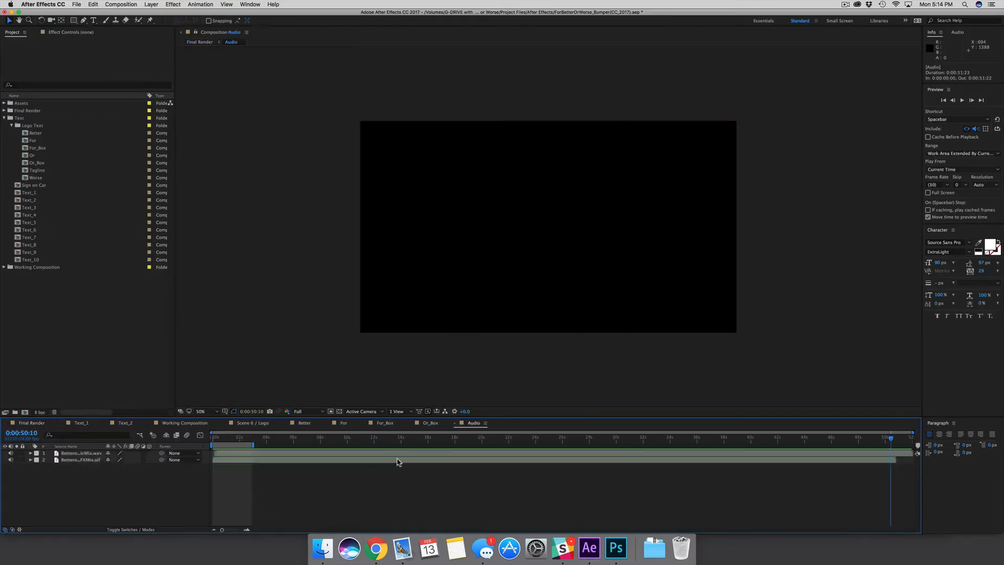
click(84, 448)
click(82, 453)
drag(104, 446, 143, 446)
click(99, 460)
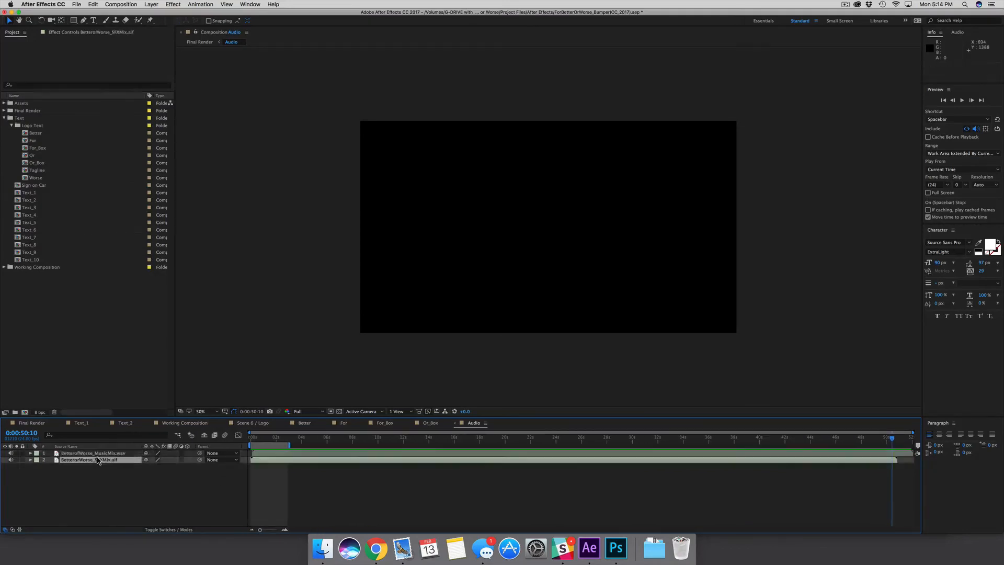
click(161, 481)
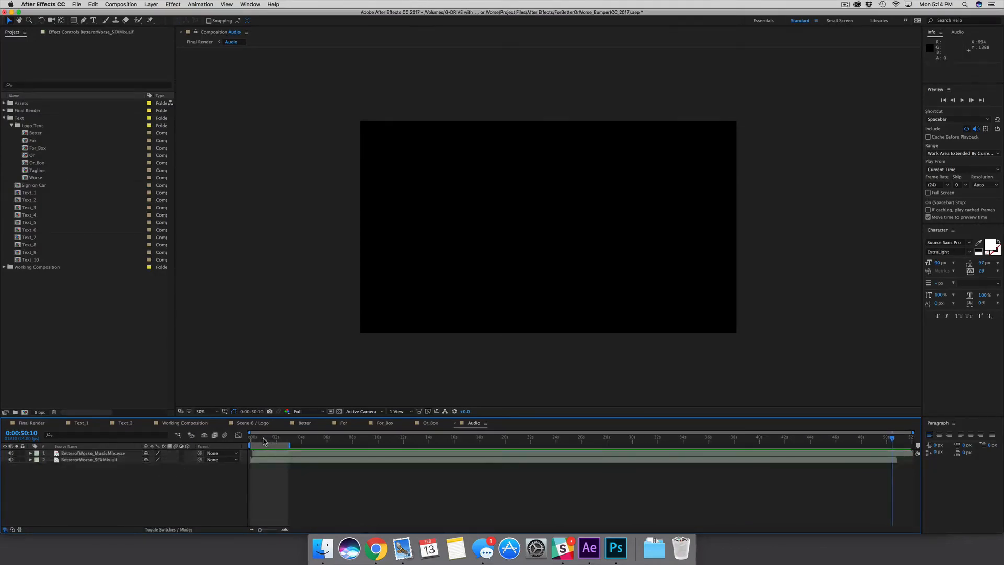
- Toggle the audio of the BetterofWorse_MusicMix.wav layer and return to the Final Render composition with no layer selected
click(84, 453)
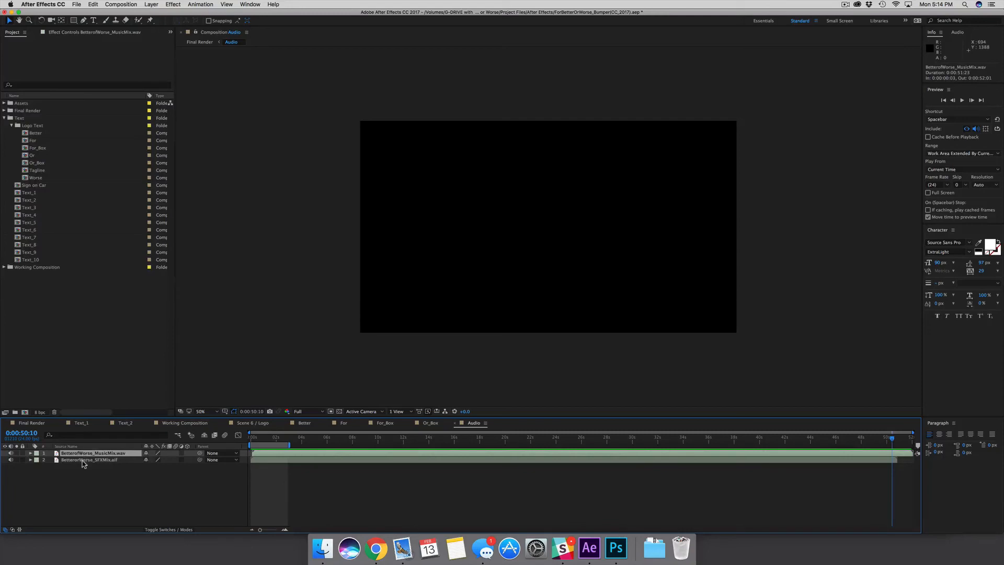
click(83, 462)
click(74, 456)
click(10, 454)
click(34, 423)
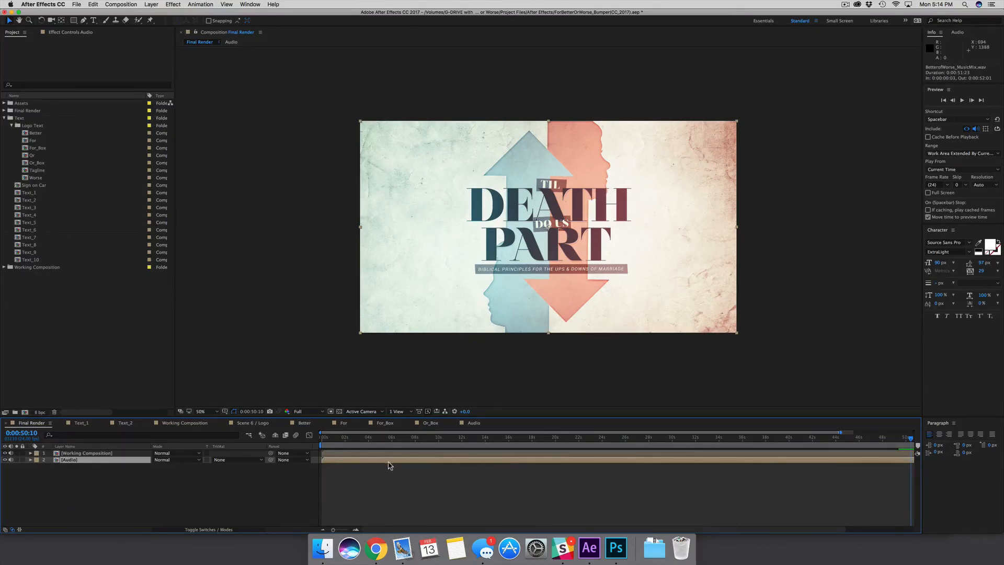
click(530, 466)
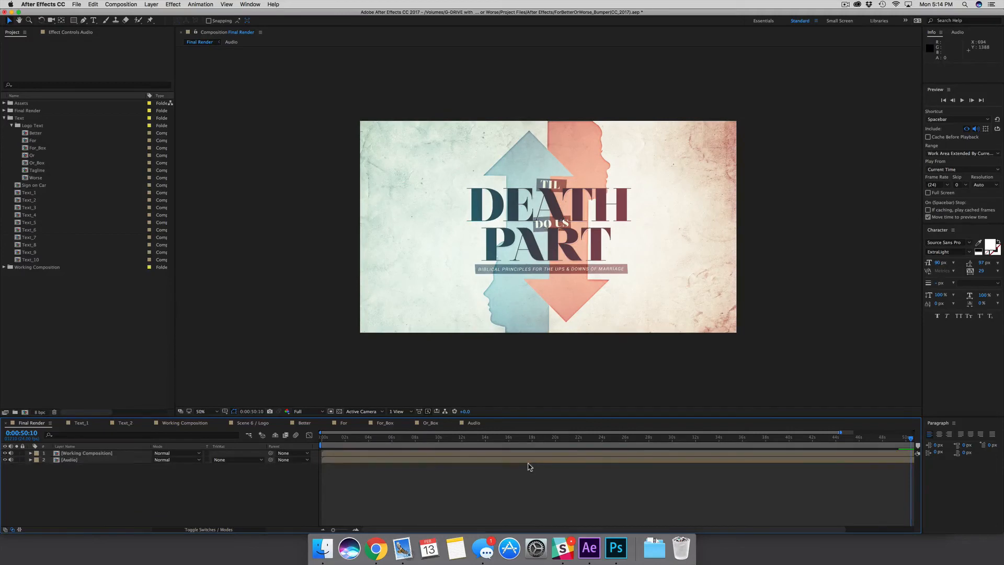
- Add the Final Render composition to the Render Queue
key(minus)
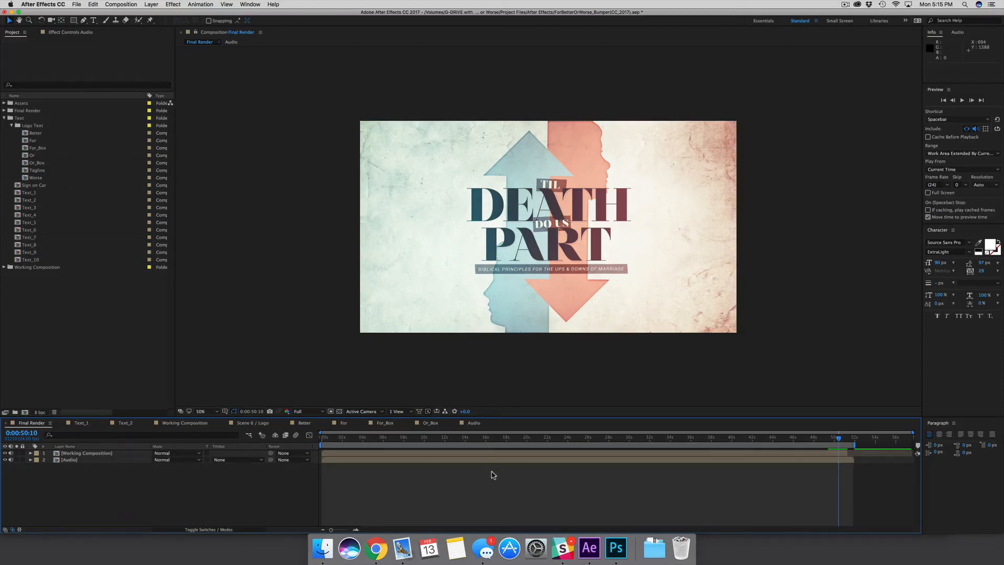
click(126, 7)
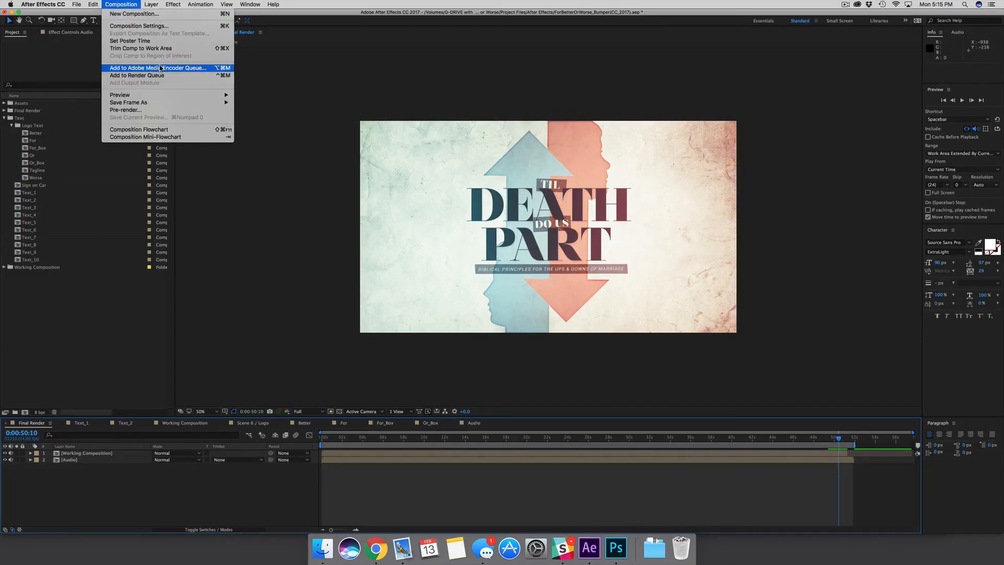
click(136, 76)
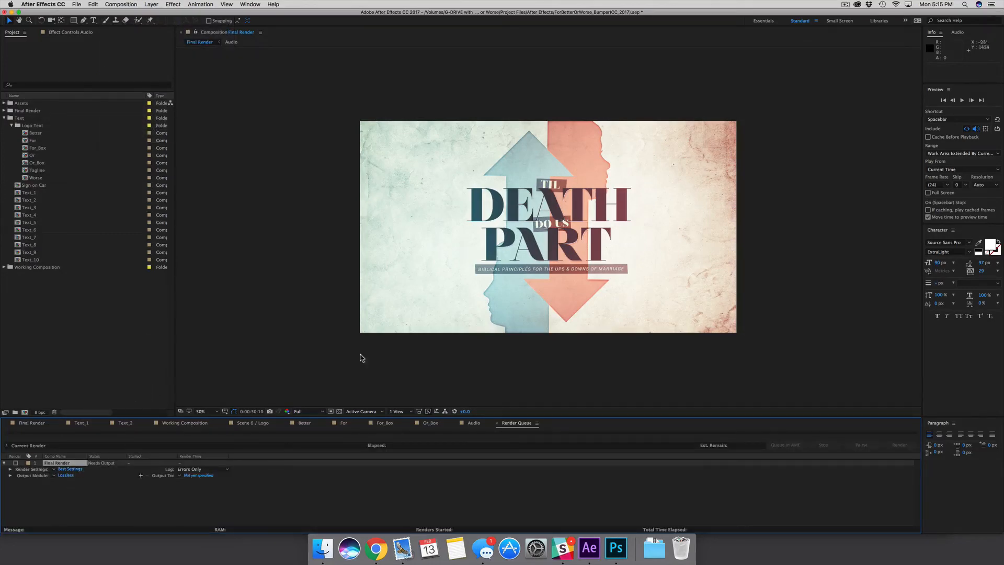
click(81, 6)
mouse_move(93, 129)
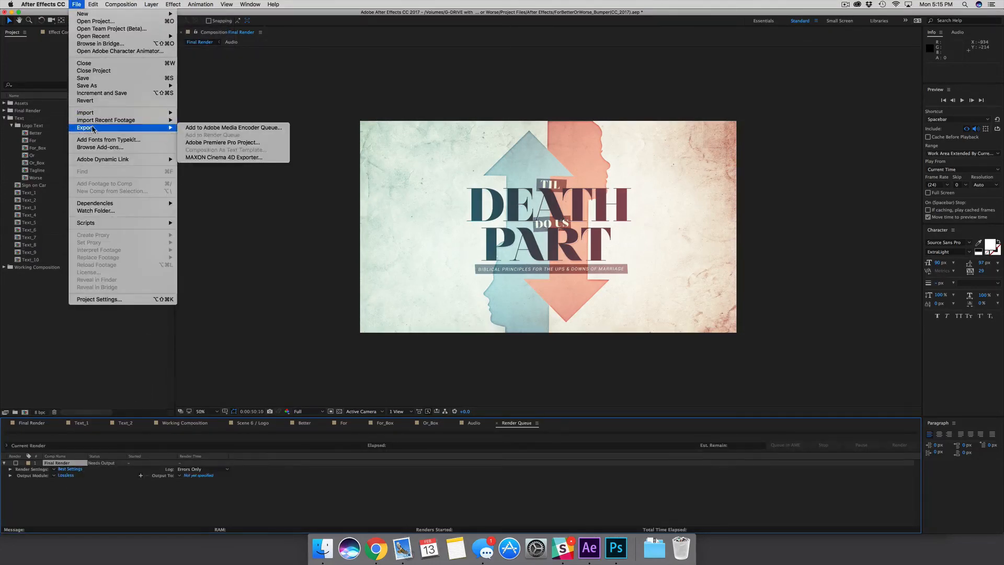
click(119, 514)
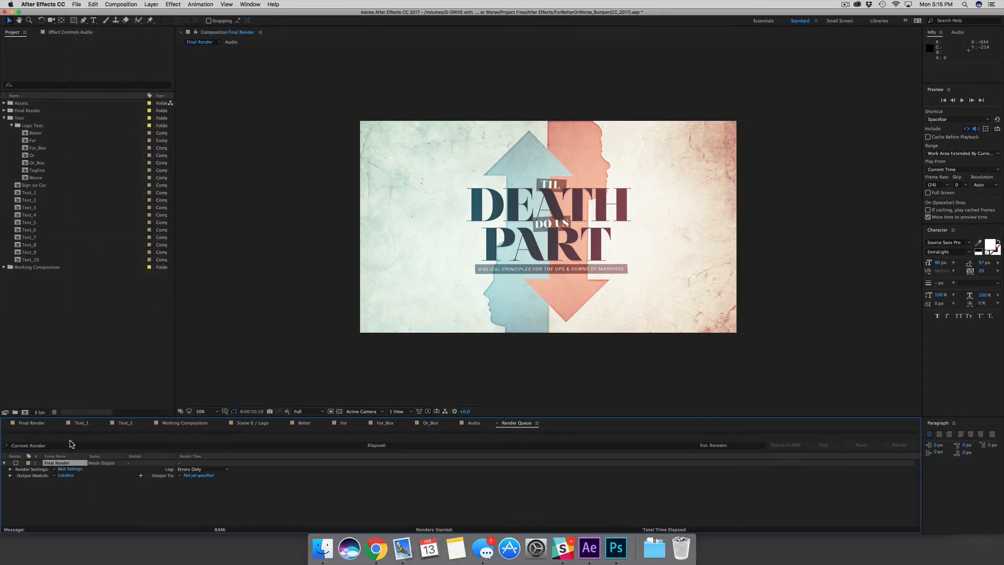
- Set the QuickTime video codec of Final Render's output module to H.264 without a data rate limit and confirm the settings
click(66, 476)
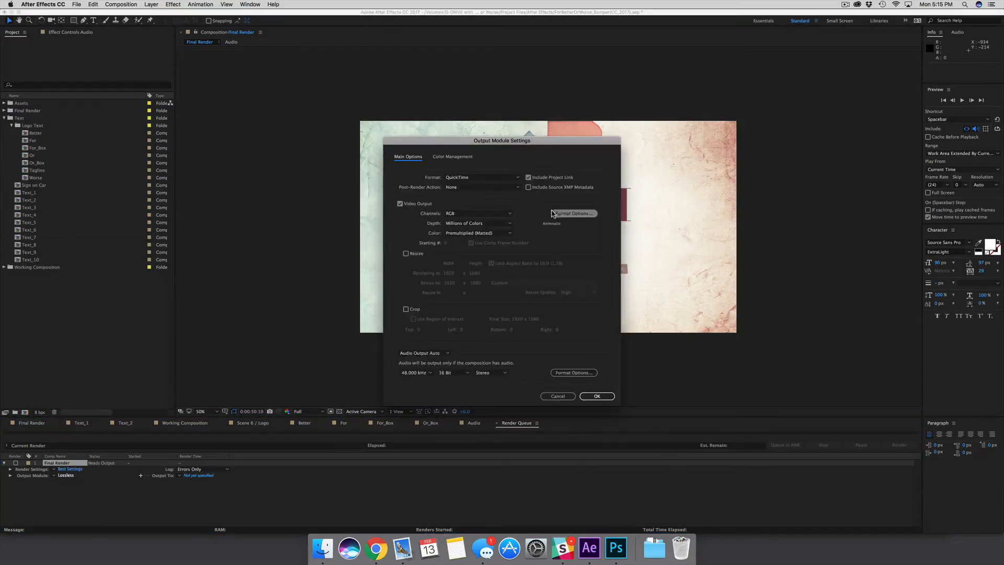
click(570, 213)
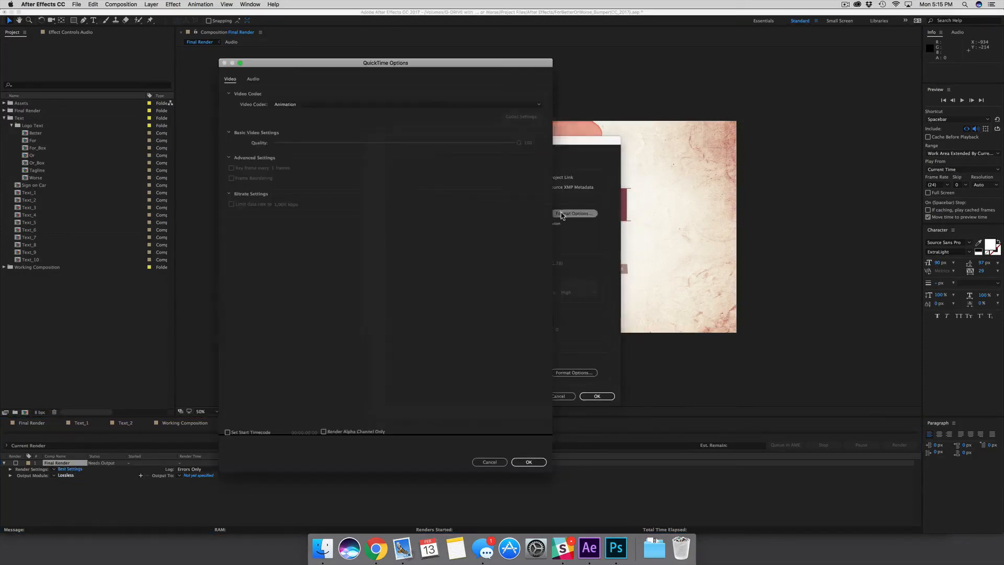
click(464, 94)
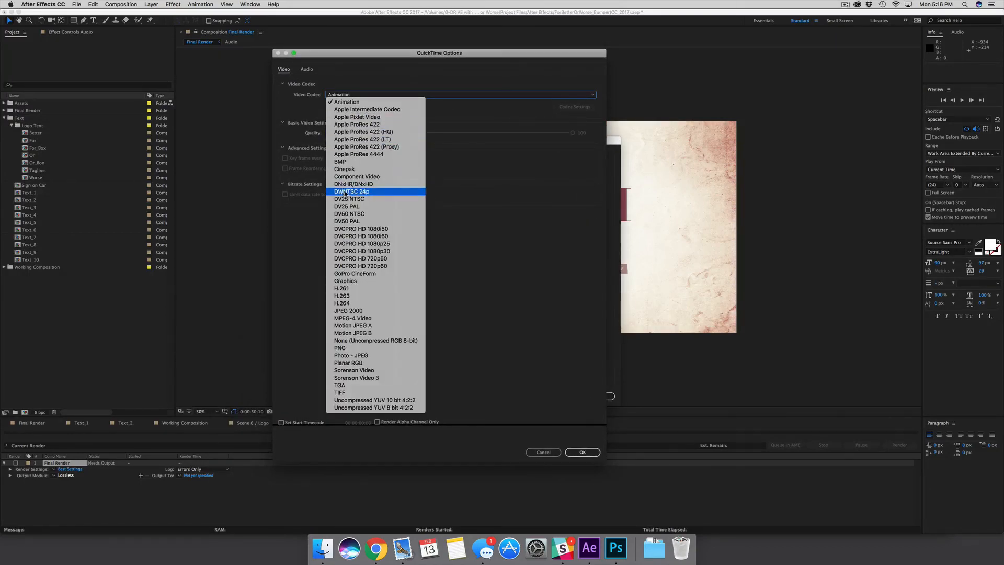
click(344, 303)
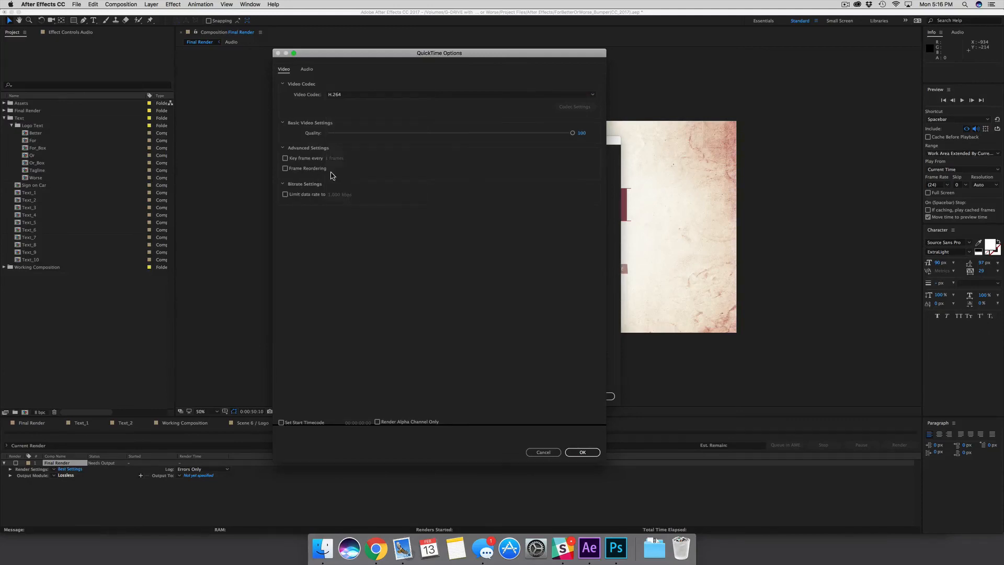
click(285, 194)
key(Tab)
click(285, 194)
drag(419, 54, 446, 50)
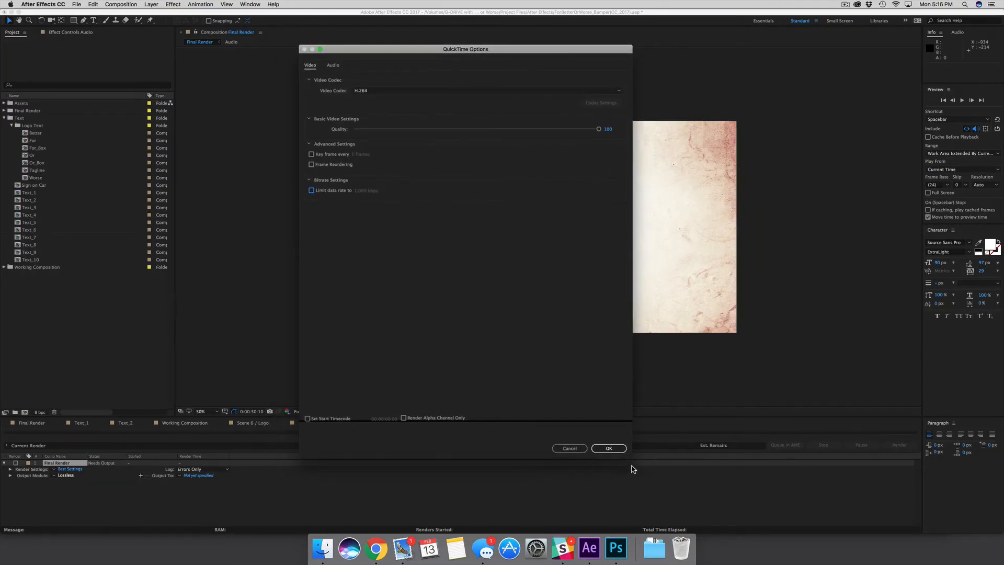
click(620, 451)
click(596, 397)
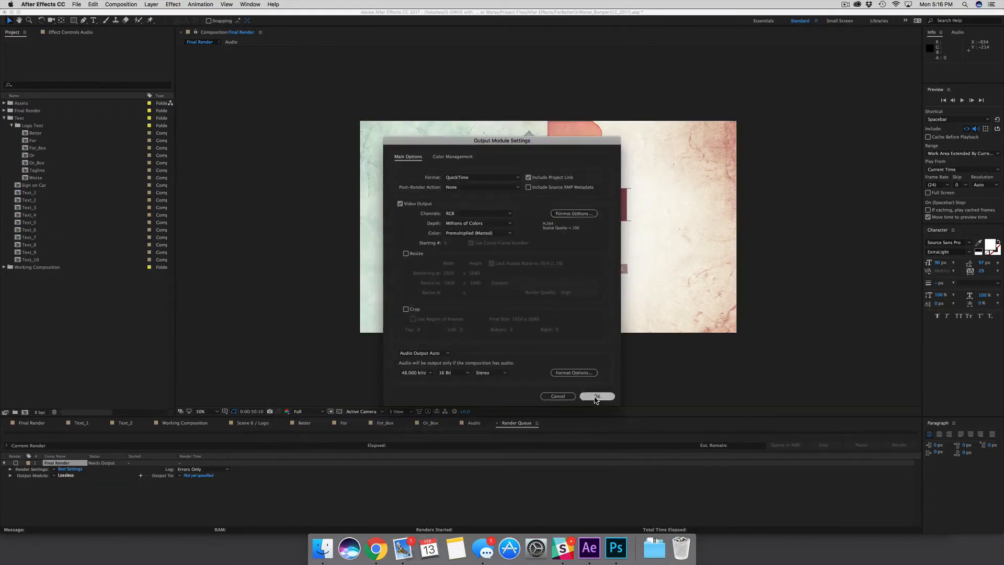
click(199, 475)
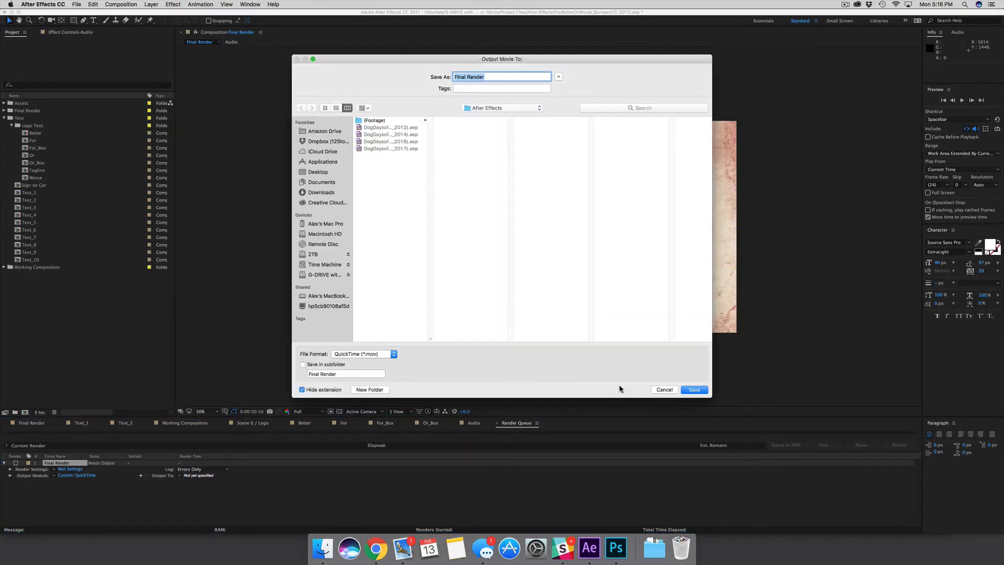
click(663, 390)
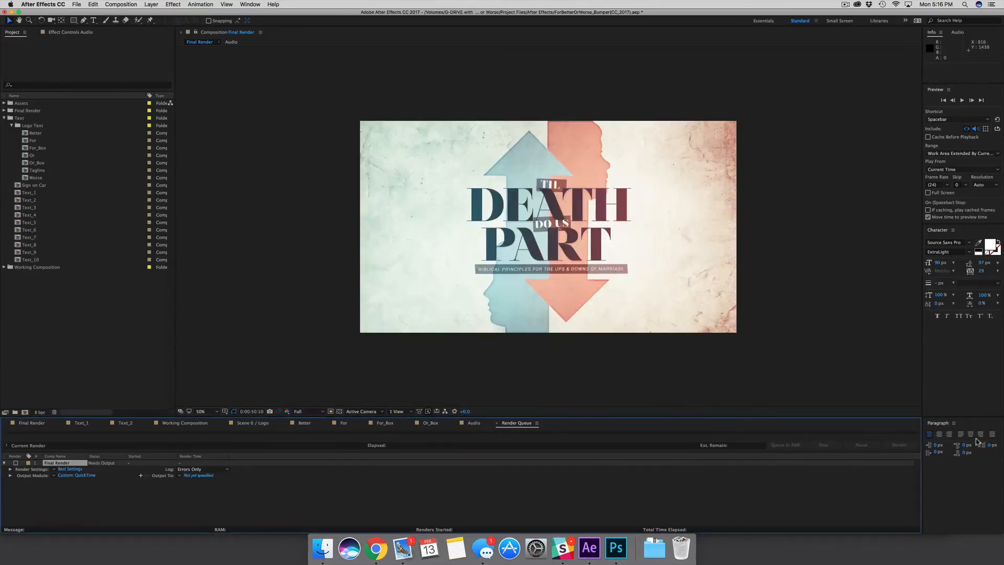
click(664, 492)
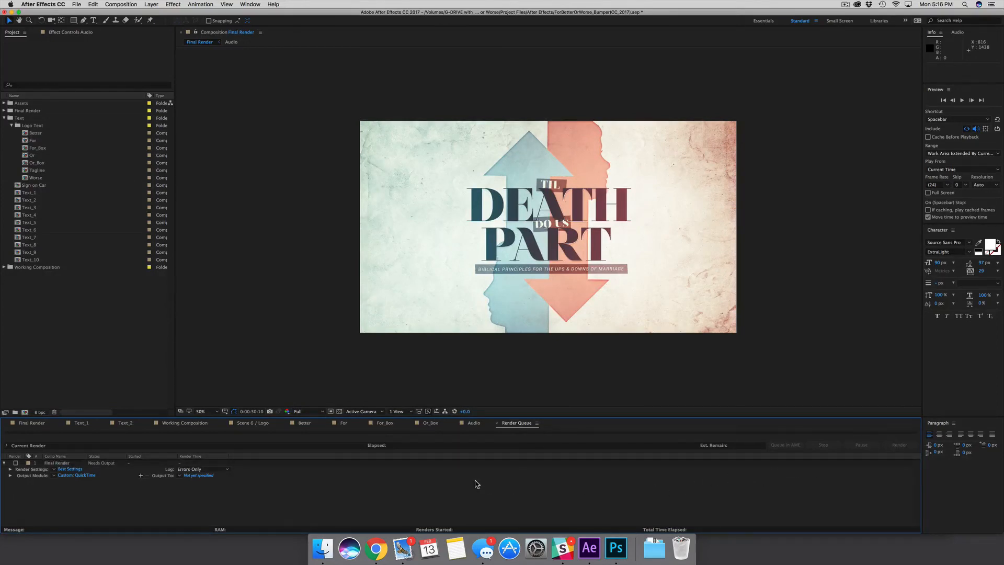